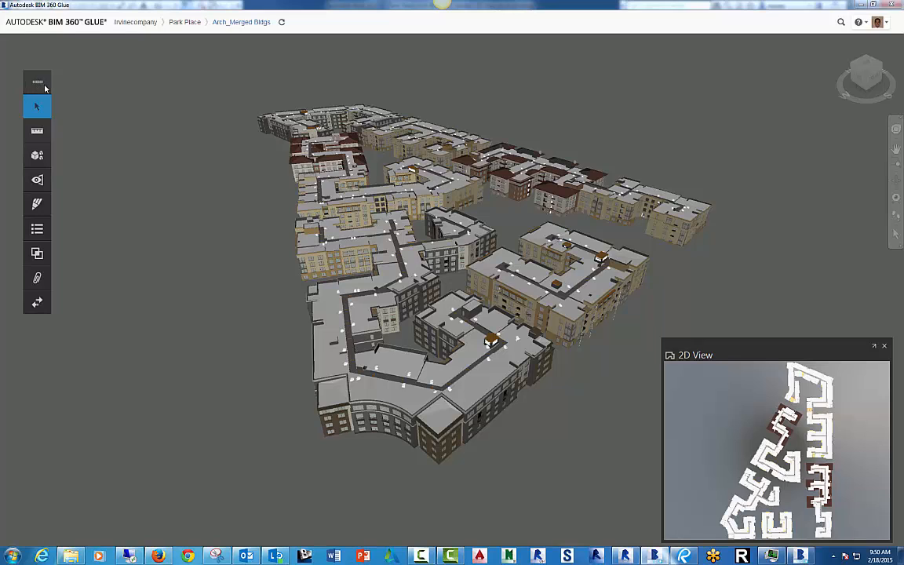
Move the floating toolbar into the upper corner of the model view, clear of the buildings.
{"action": "left_click_drag", "start_coordinate": [38, 84], "coordinate": [51, 81]}
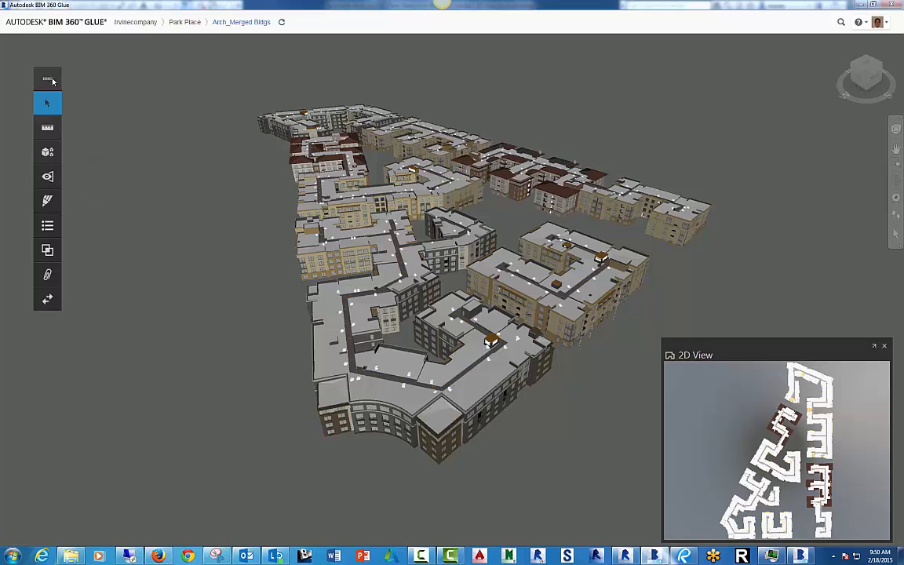
{"action": "left_click_drag", "start_coordinate": [53, 80], "coordinate": [17, 53]}
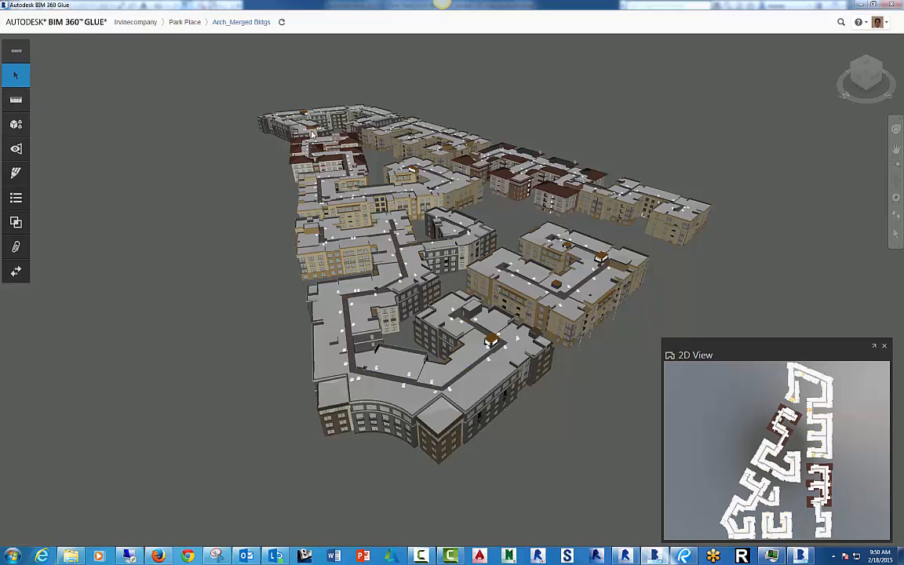
Select the roof section beside the courtyard of the U-shaped building and examine it from several angles and distances.
{"action": "left_click", "coordinate": [381, 171]}
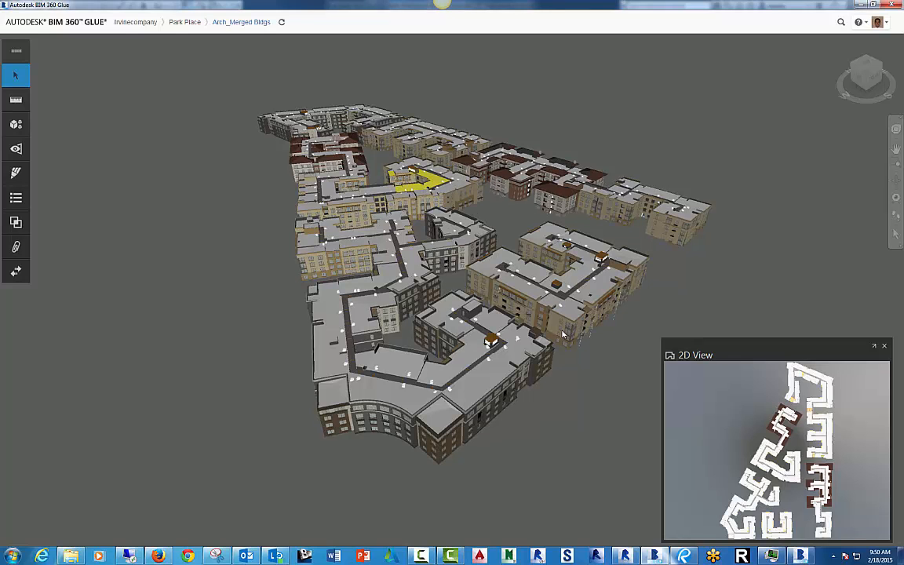
{"action": "middle_click_drag", "start_coordinate": [562, 334], "coordinate": [465, 343]}
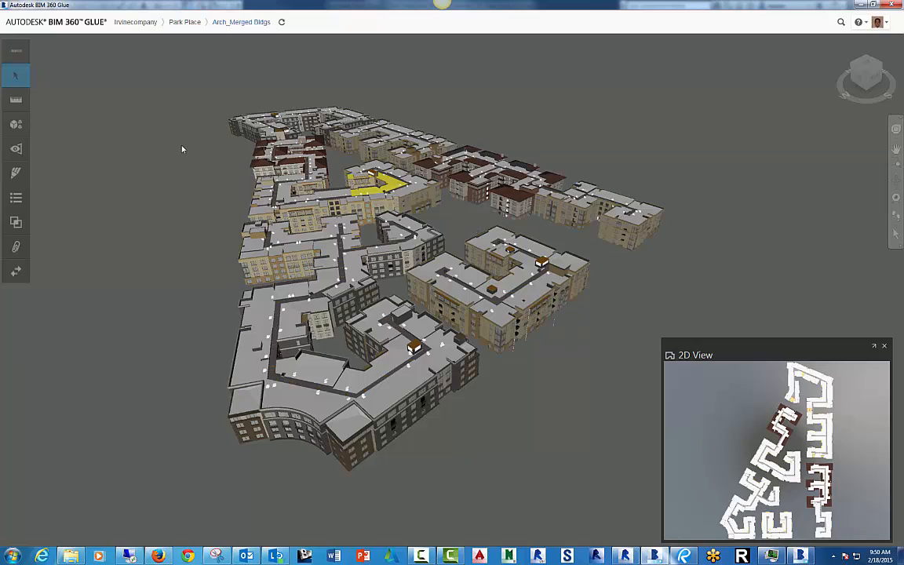
{"action": "left_click", "coordinate": [206, 131]}
{"action": "left_click", "coordinate": [481, 280]}
{"action": "scroll", "coordinate": [478, 283], "scroll_direction": "up", "scroll_amount": 5}
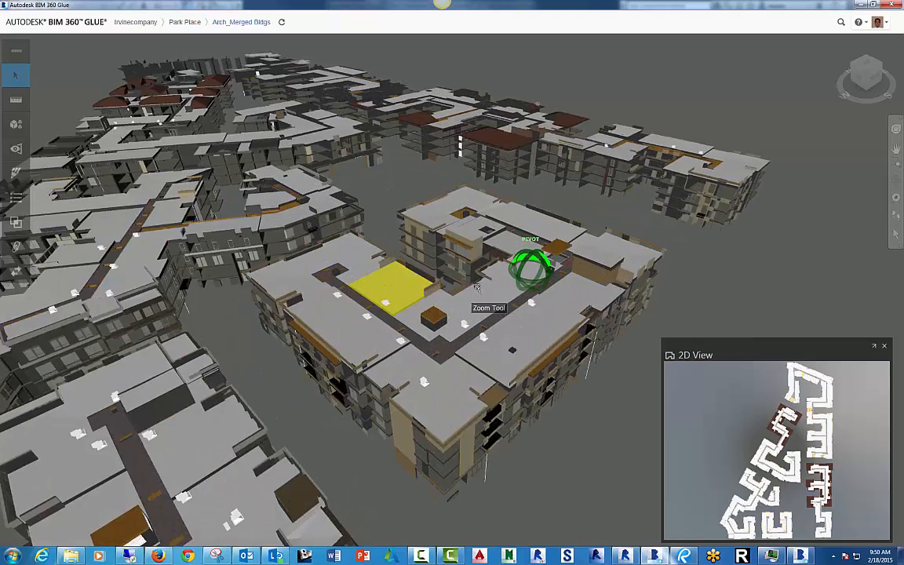
{"action": "mouse_move", "coordinate": [476, 288]}
{"action": "left_mouse_down"}
{"action": "mouse_move", "coordinate": [480, 247]}
{"action": "mouse_move", "coordinate": [484, 274]}
{"action": "left_mouse_up"}
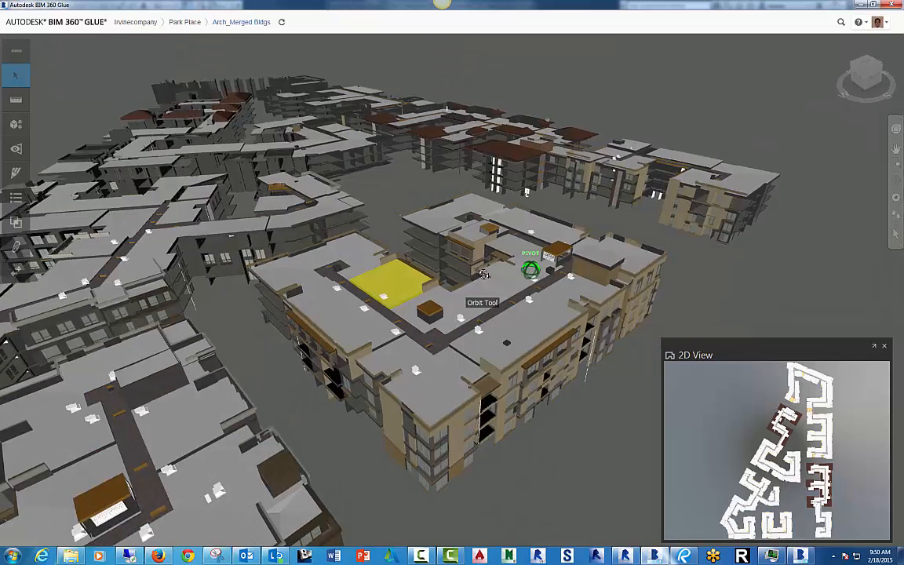
{"action": "scroll", "coordinate": [387, 277], "scroll_direction": "up", "scroll_amount": 6}
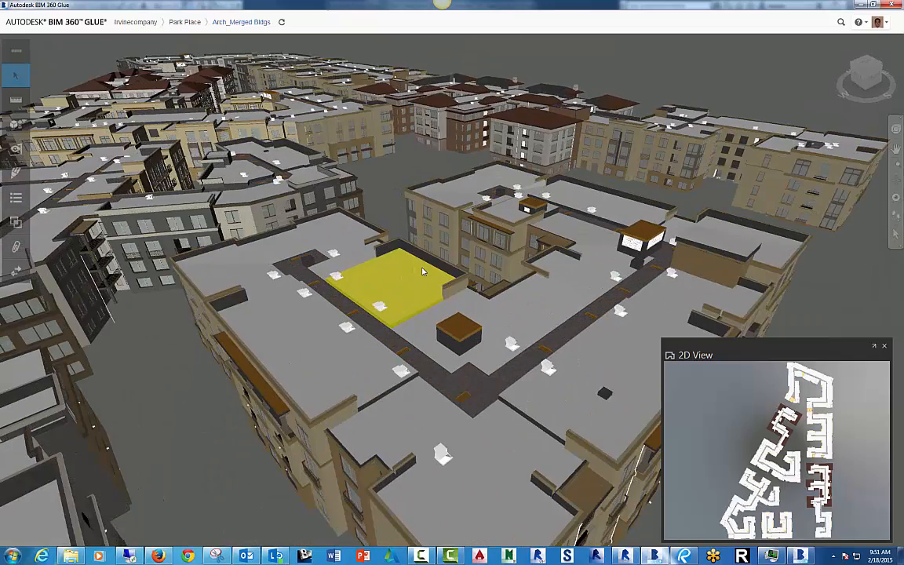
{"action": "scroll", "coordinate": [409, 274], "scroll_direction": "down", "scroll_amount": 6}
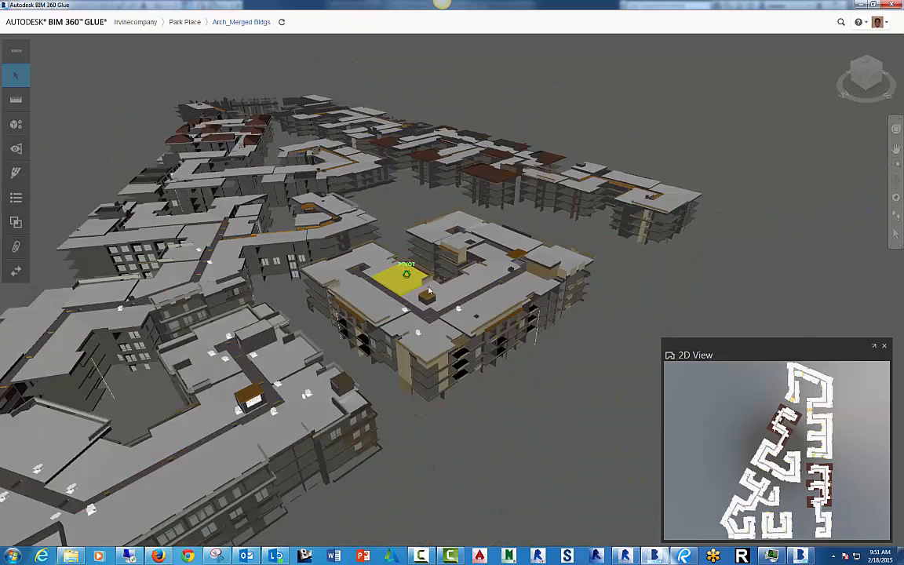
{"action": "middle_click_drag", "start_coordinate": [409, 284], "coordinate": [384, 281], "text": "shift"}
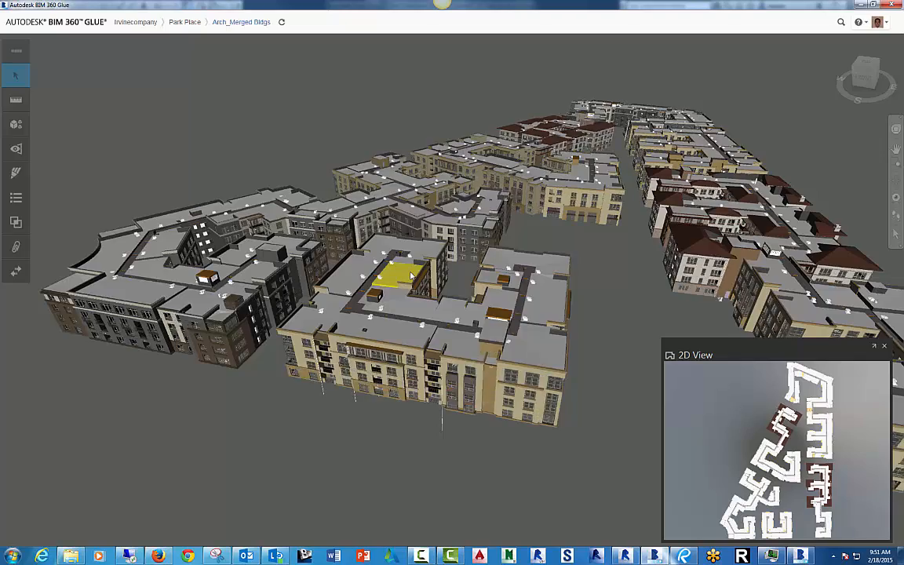
{"action": "scroll", "coordinate": [409, 272], "scroll_direction": "up", "scroll_amount": 5}
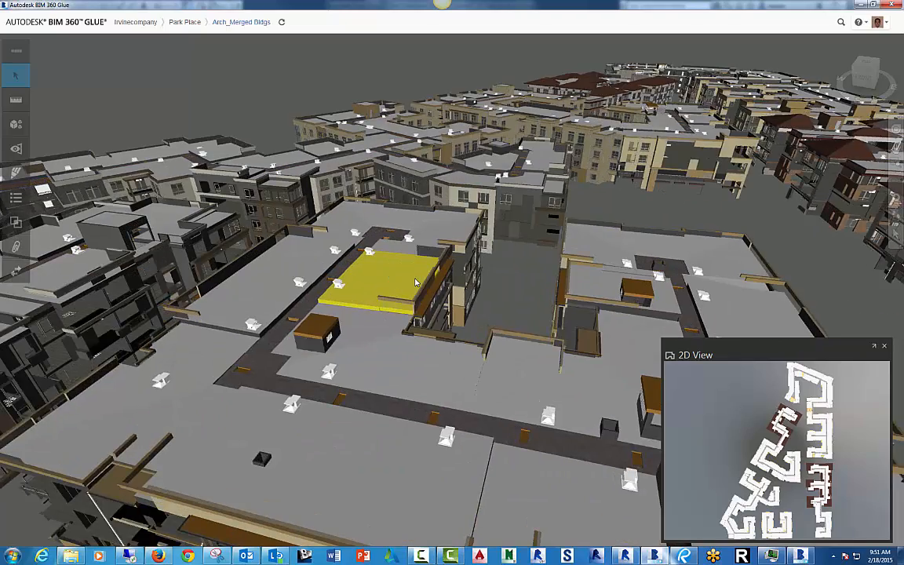
{"action": "scroll", "coordinate": [410, 272], "scroll_direction": "down", "scroll_amount": 8}
{"action": "middle_click_drag", "start_coordinate": [316, 288], "coordinate": [380, 288], "text": "shift"}
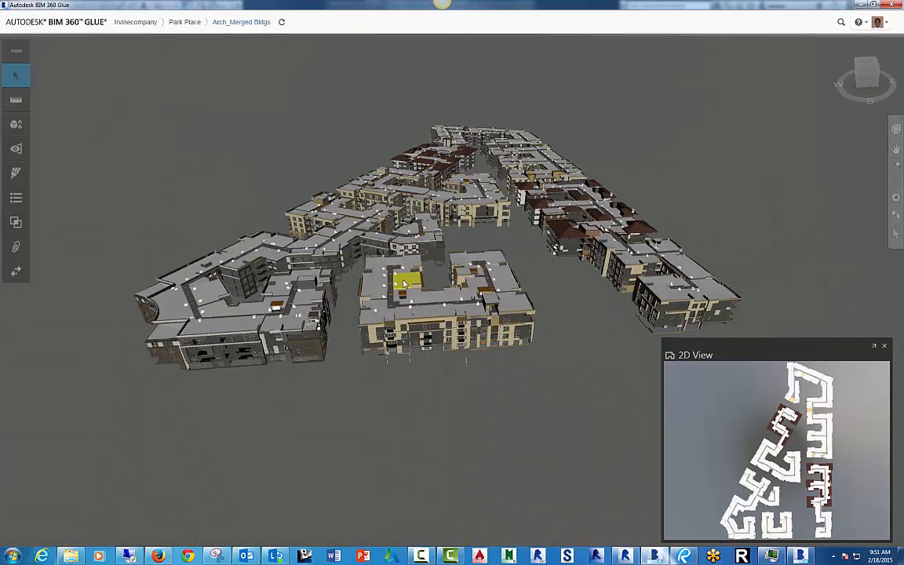
View the properties of the selected roof section and close them again.
{"action": "right_click", "coordinate": [408, 282]}
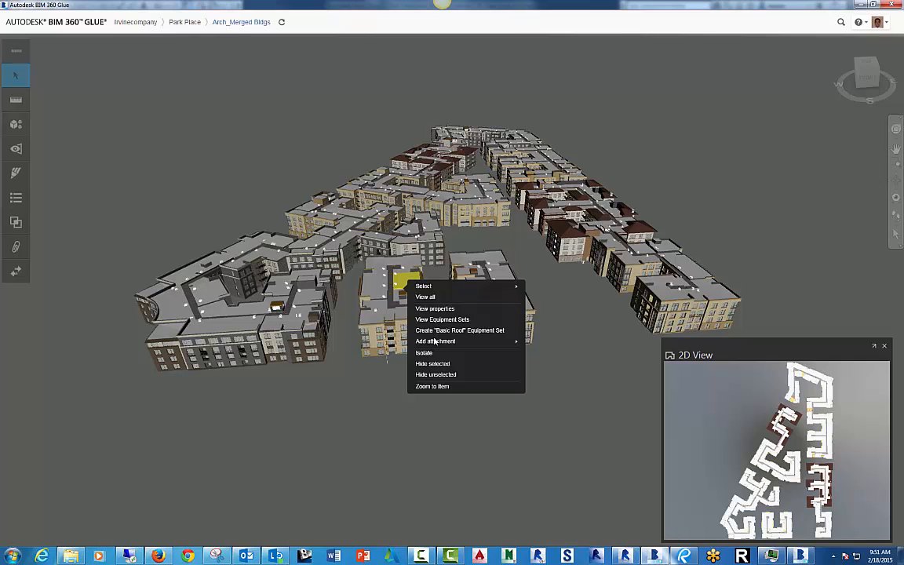
{"action": "left_click", "coordinate": [435, 308]}
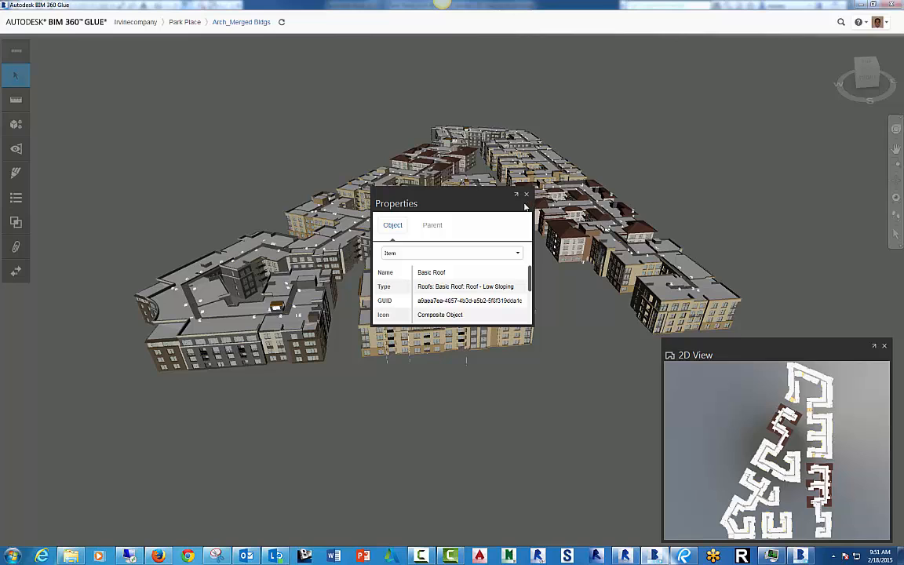
{"action": "left_click", "coordinate": [526, 193]}
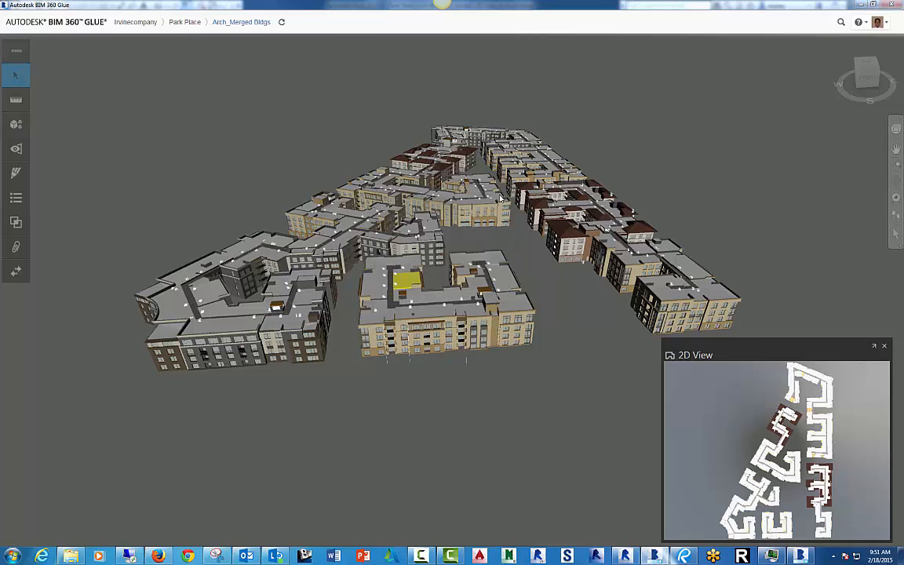
Measure point to point along the base of the brown corner wall, from its outer corner to the grey facade.
{"action": "left_click", "coordinate": [15, 100]}
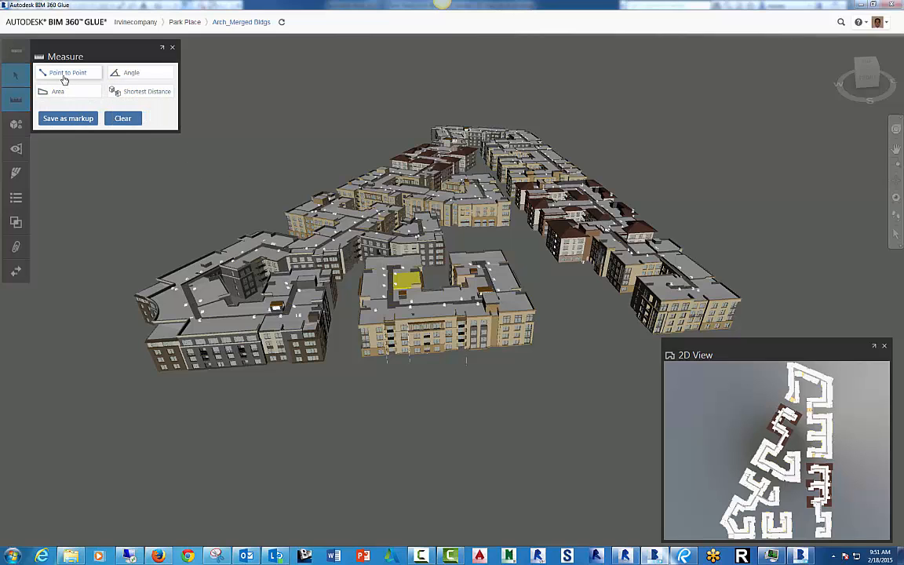
{"action": "left_click", "coordinate": [64, 77]}
{"action": "middle_click_drag", "start_coordinate": [412, 204], "coordinate": [344, 220]}
{"action": "scroll", "coordinate": [423, 229], "scroll_direction": "up", "scroll_amount": 10}
{"action": "scroll", "coordinate": [475, 387], "scroll_direction": "up", "scroll_amount": 1}
{"action": "scroll", "coordinate": [476, 387], "scroll_direction": "up", "scroll_amount": 2}
{"action": "middle_click_drag", "start_coordinate": [501, 378], "coordinate": [341, 369], "text": "shift"}
{"action": "middle_click_drag", "start_coordinate": [436, 354], "coordinate": [293, 297]}
{"action": "middle_click_drag", "start_coordinate": [342, 317], "coordinate": [293, 293], "text": "shift"}
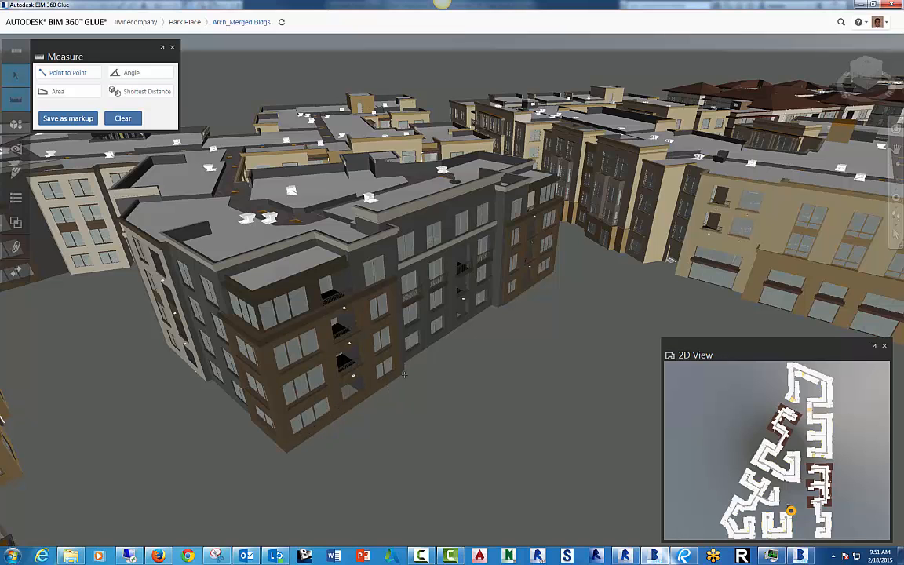
{"action": "scroll", "coordinate": [310, 452], "scroll_direction": "up", "scroll_amount": 3}
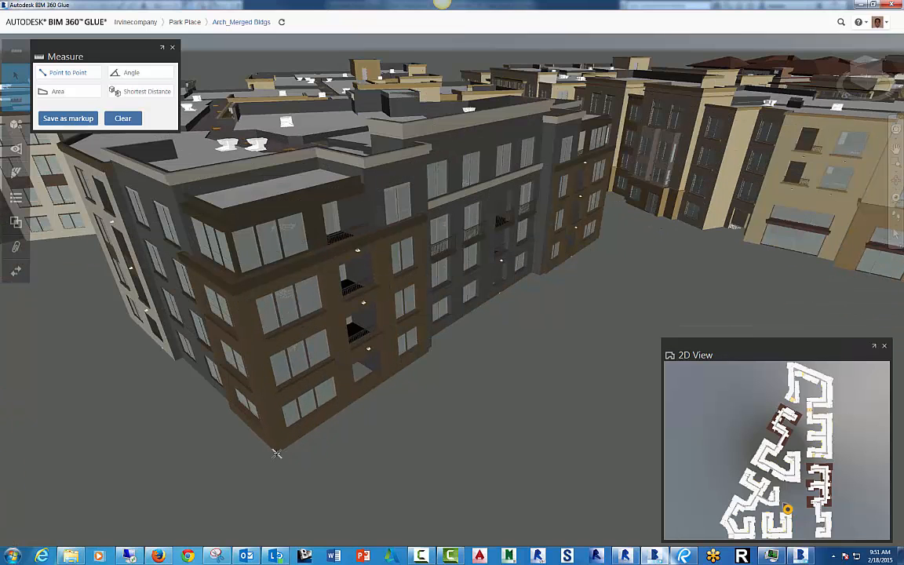
{"action": "left_click", "coordinate": [276, 452]}
{"action": "left_click", "coordinate": [427, 350]}
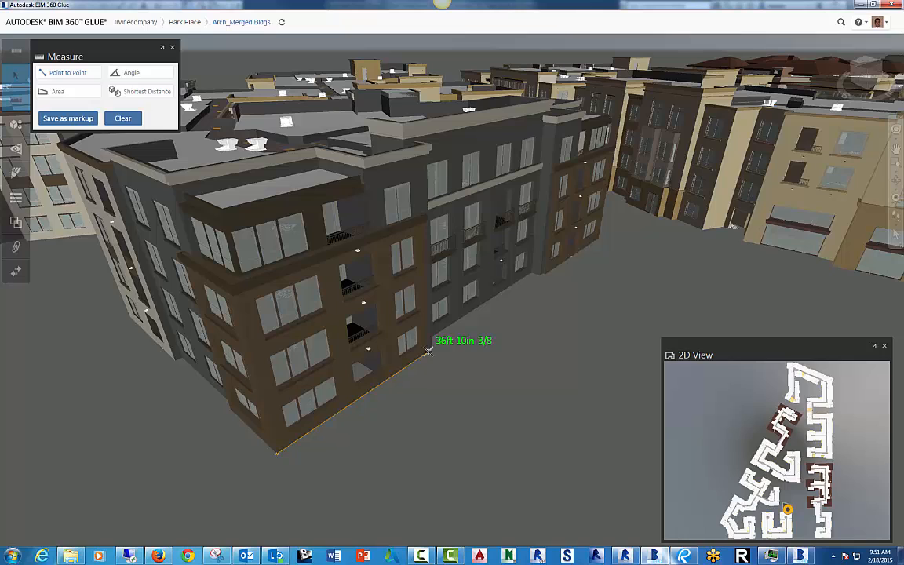
{"action": "scroll", "coordinate": [428, 350], "scroll_direction": "up", "scroll_amount": 5}
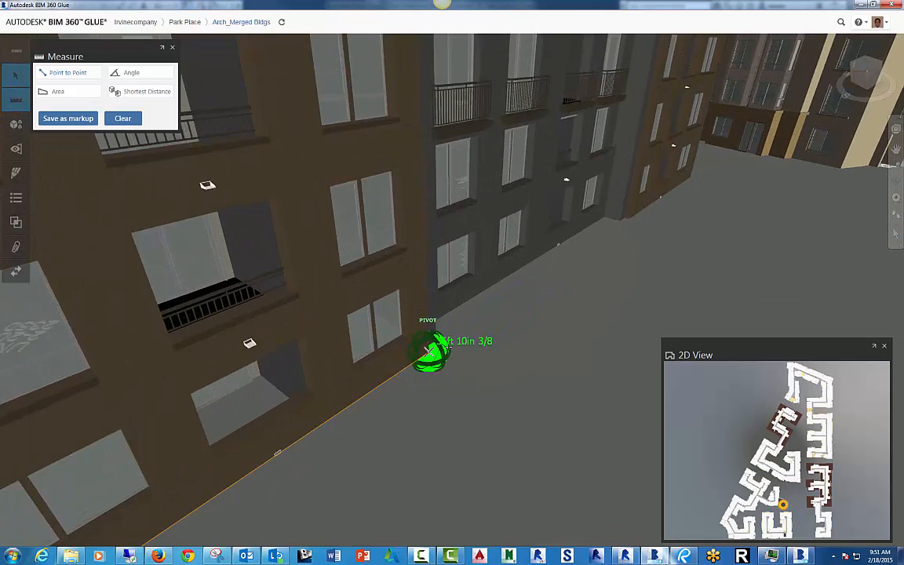
{"action": "scroll", "coordinate": [412, 355], "scroll_direction": "up", "scroll_amount": 5}
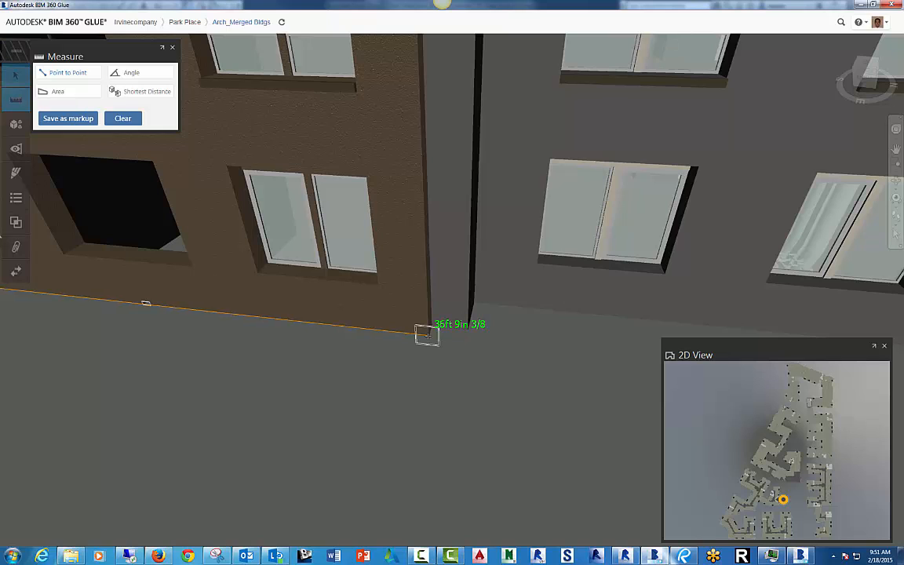
{"action": "left_click", "coordinate": [426, 334]}
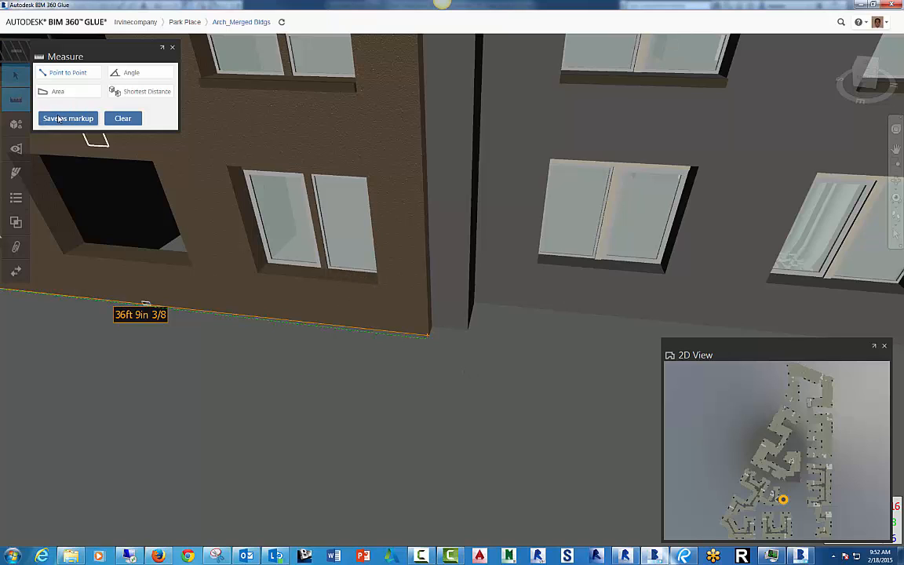
Save the wall measurement as a markup, dismiss the notice and clear the measurement from the view.
{"action": "left_click", "coordinate": [81, 118]}
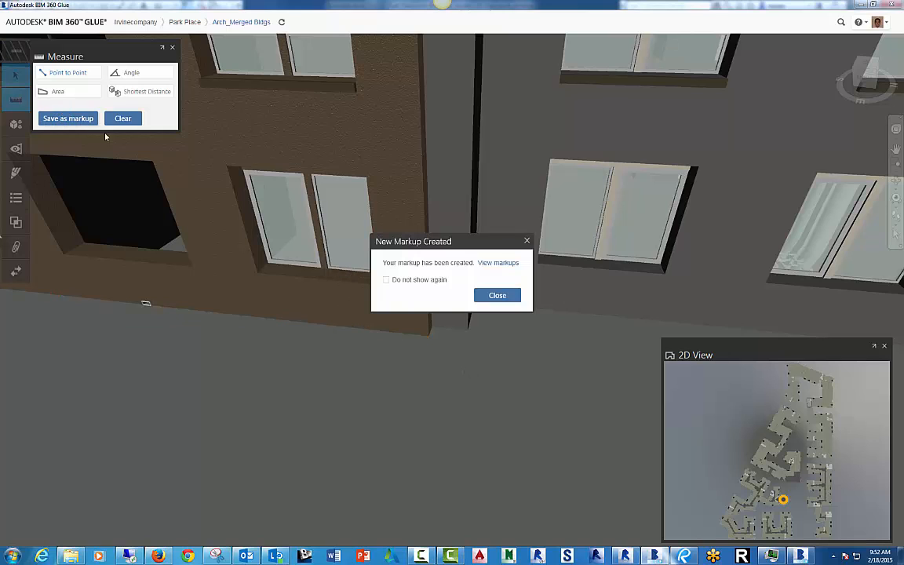
{"action": "left_click", "coordinate": [499, 296]}
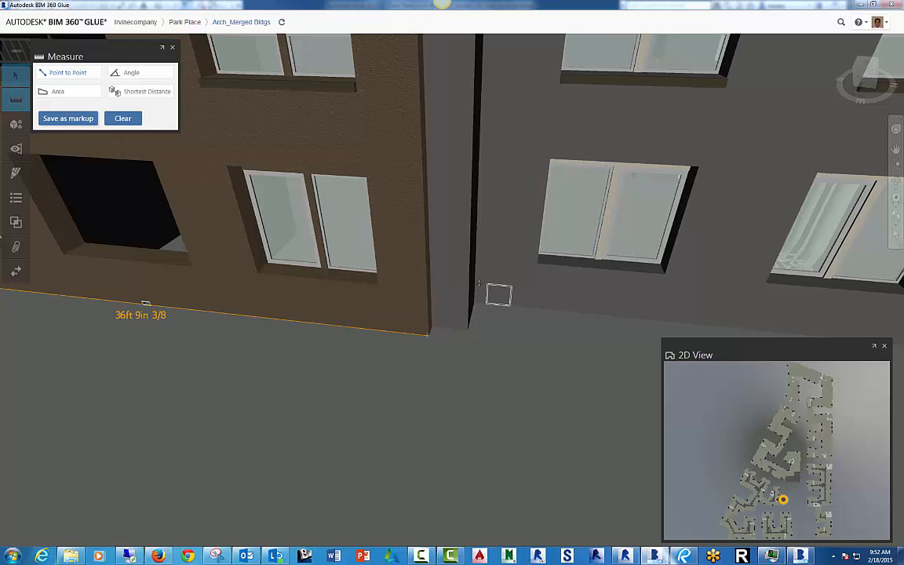
{"action": "middle_click_drag", "start_coordinate": [116, 195], "coordinate": [186, 227]}
{"action": "scroll", "coordinate": [186, 227], "scroll_direction": "down", "scroll_amount": 5}
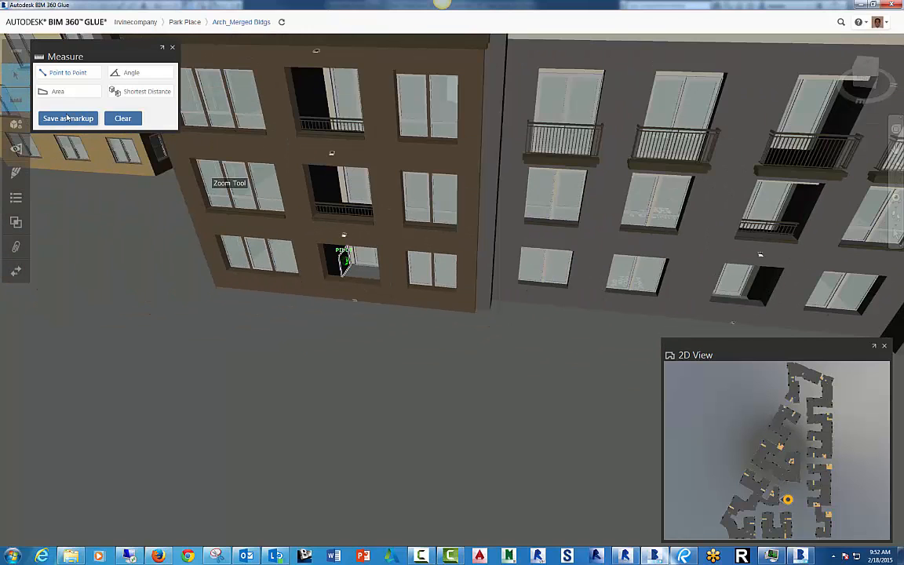
{"action": "left_click", "coordinate": [126, 118]}
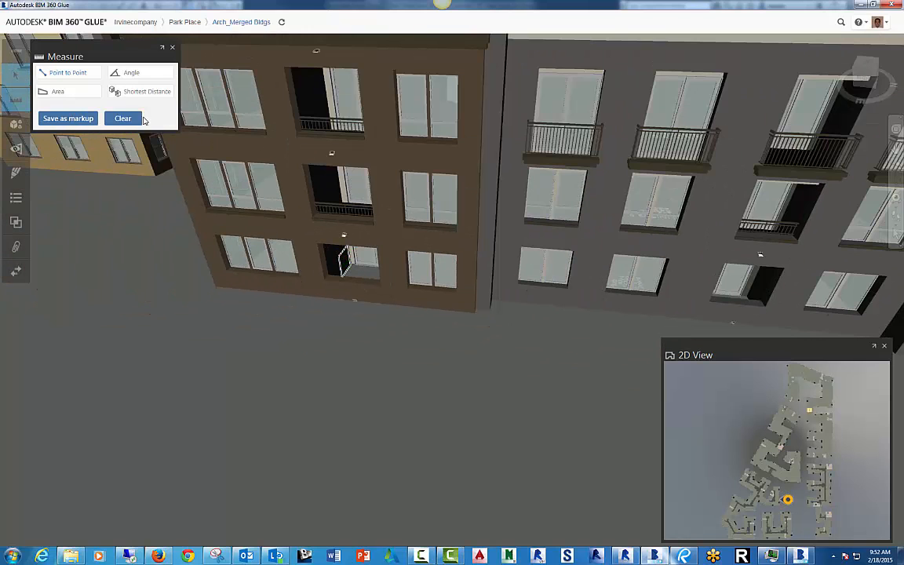
Show the list of merged models and collapse the Arch_Bldg 1 tree.
{"action": "left_click", "coordinate": [17, 126]}
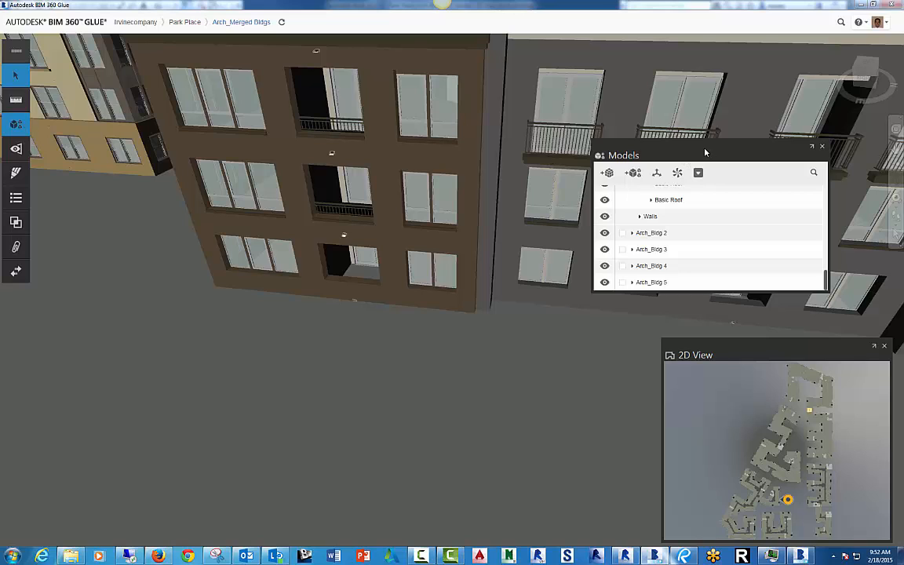
{"action": "scroll", "coordinate": [823, 250], "scroll_direction": "up", "scroll_amount": 5}
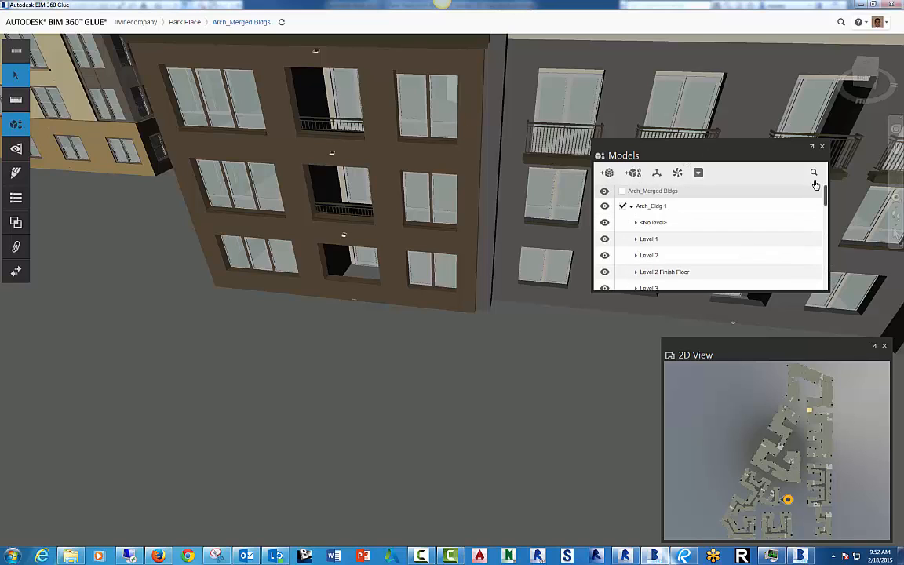
{"action": "left_click", "coordinate": [632, 207]}
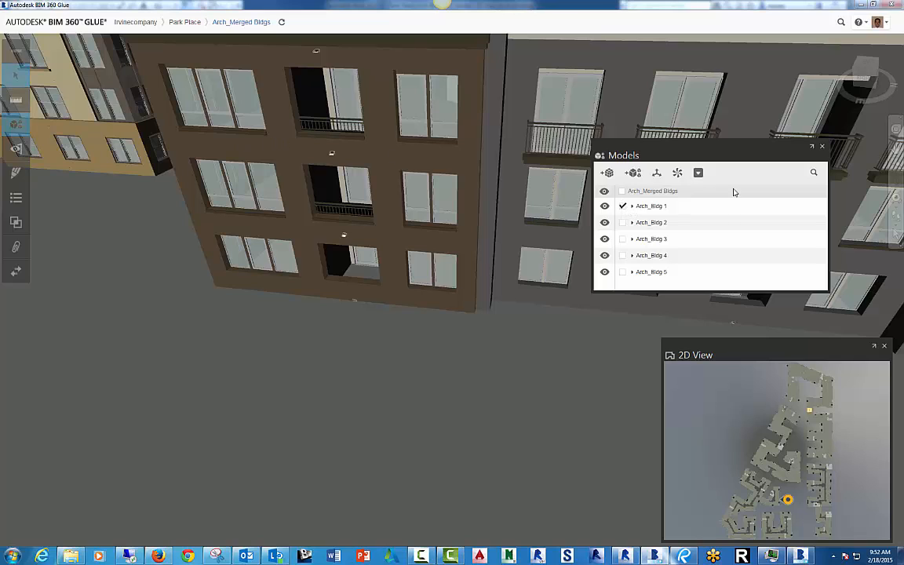
Show the whole site in Top view with north up, and move the Models window aside.
{"action": "left_click", "coordinate": [862, 80]}
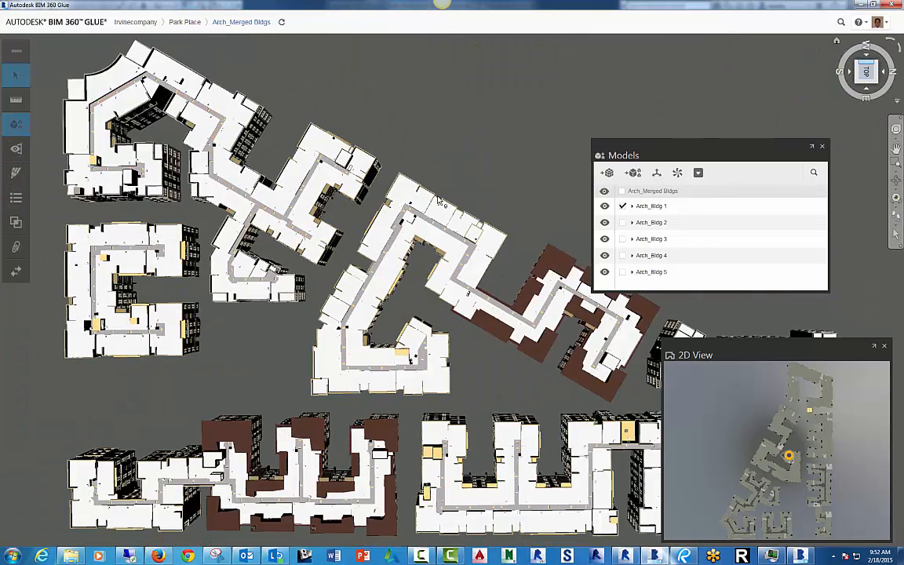
{"action": "scroll", "coordinate": [373, 192], "scroll_direction": "down", "scroll_amount": 4}
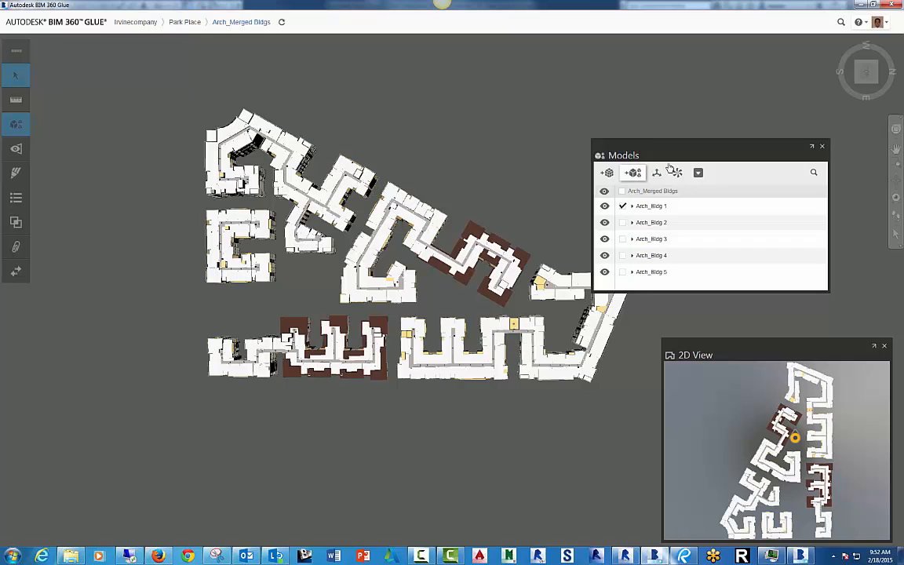
{"action": "left_click_drag", "start_coordinate": [728, 147], "coordinate": [770, 118]}
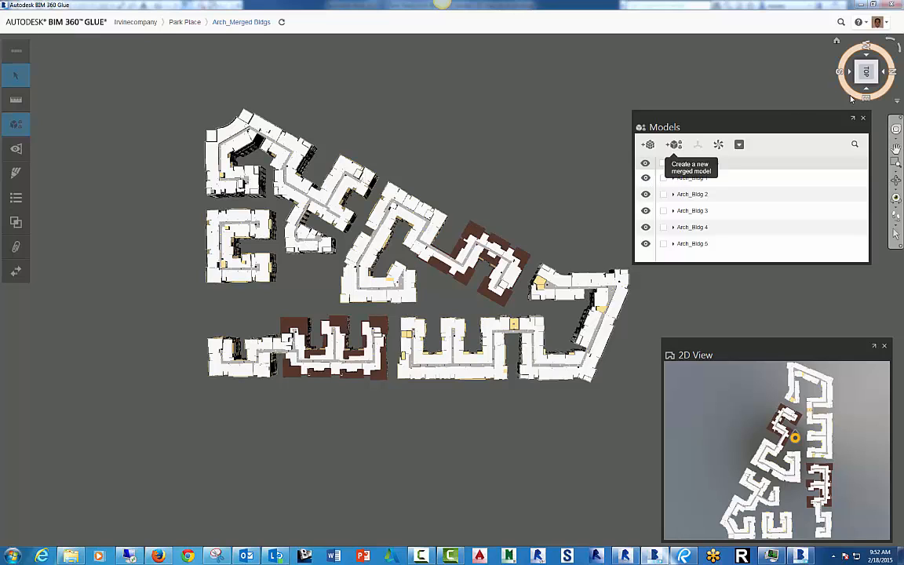
{"action": "left_click", "coordinate": [894, 45]}
{"action": "scroll", "coordinate": [564, 222], "scroll_direction": "up", "scroll_amount": 5}
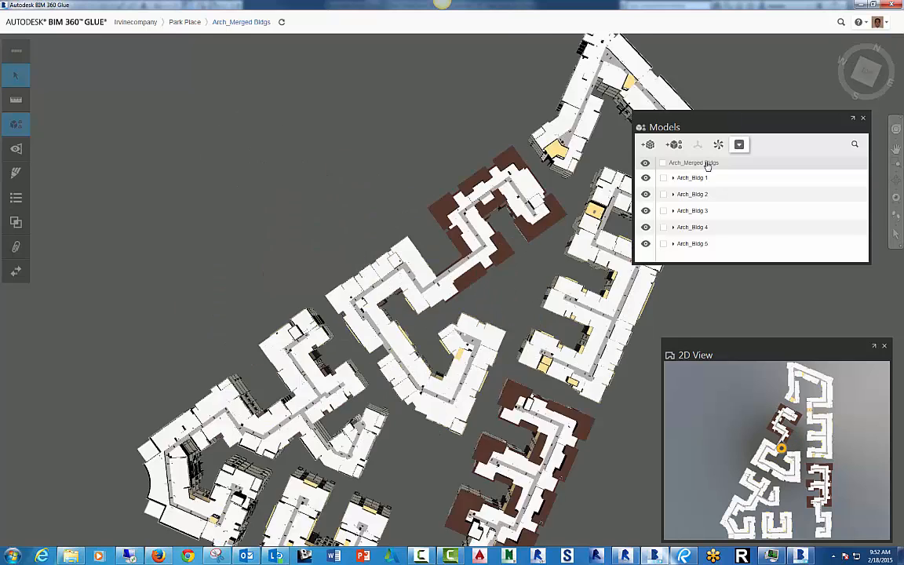
{"action": "scroll", "coordinate": [564, 222], "scroll_direction": "down", "scroll_amount": 5}
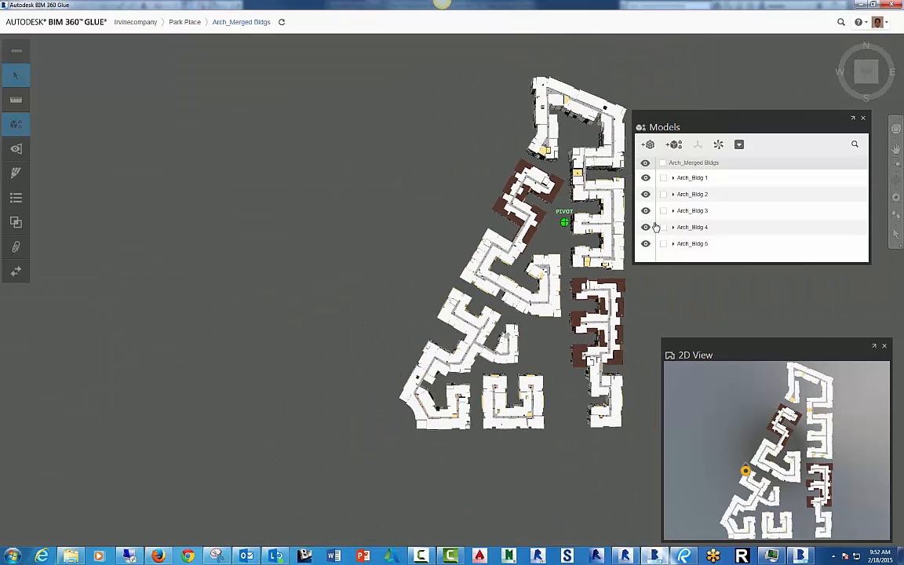
Hide the Arch_Bldg 1, Arch_Bldg 5 and Arch_Bldg 4 models.
{"action": "left_click", "coordinate": [646, 178]}
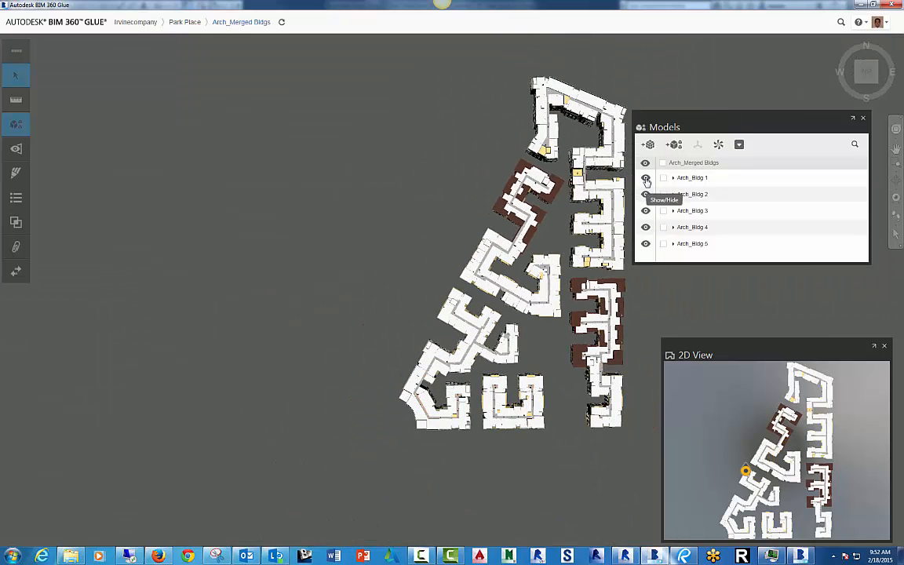
{"action": "left_click", "coordinate": [646, 243]}
{"action": "left_click", "coordinate": [645, 227]}
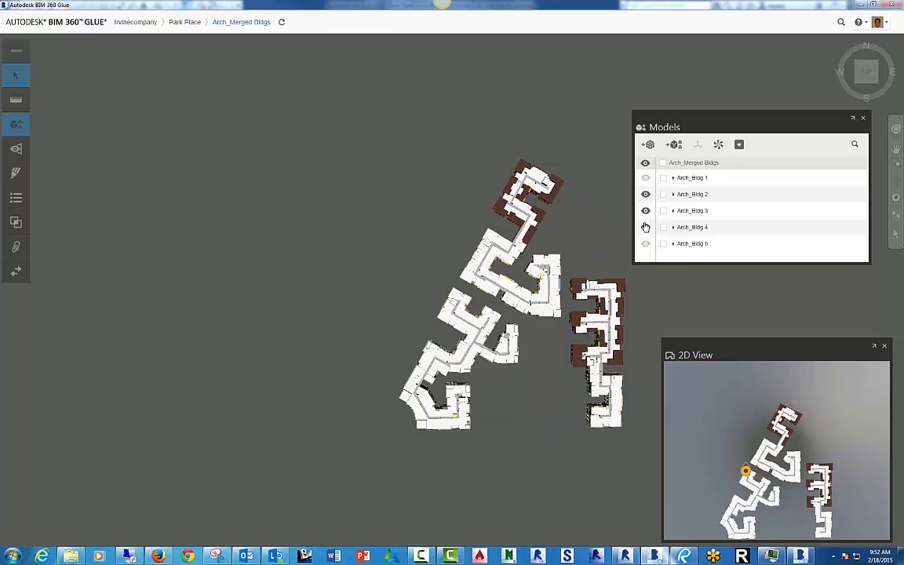
Hide the Arch_Bldg 3 and Arch_Bldg 2 models, and turn all five building models back on.
{"action": "left_click", "coordinate": [645, 210]}
{"action": "left_click", "coordinate": [646, 194]}
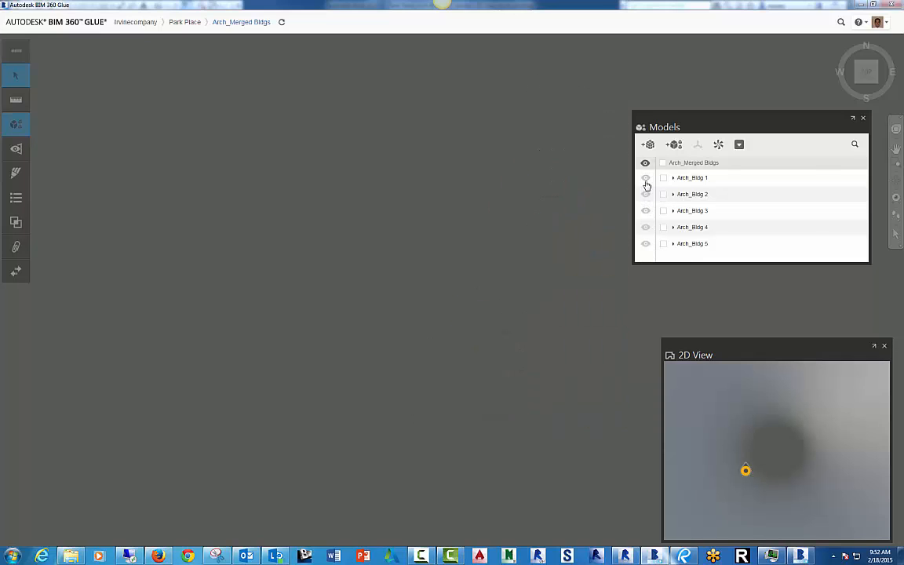
{"action": "left_click", "coordinate": [645, 178]}
{"action": "left_click", "coordinate": [646, 194]}
{"action": "left_click", "coordinate": [646, 211]}
{"action": "left_click", "coordinate": [646, 227]}
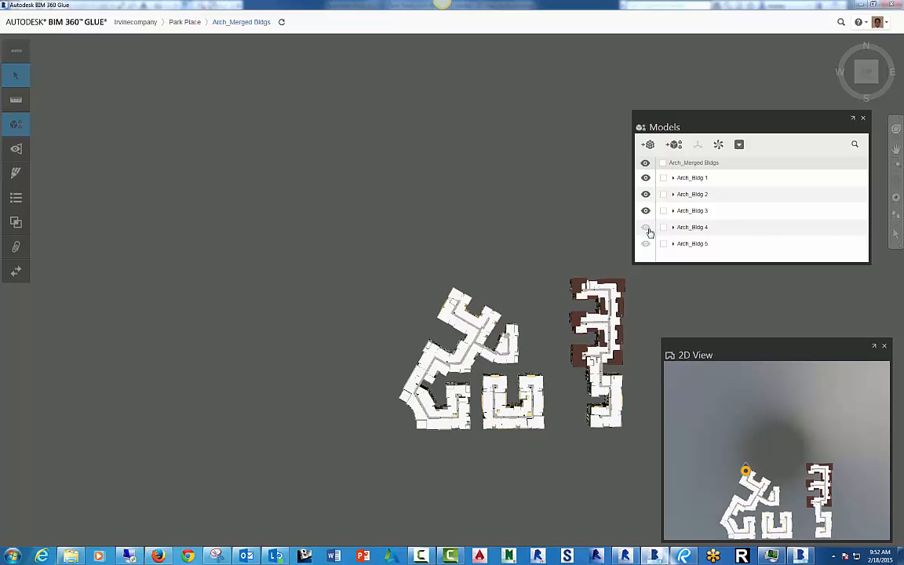
{"action": "left_click", "coordinate": [646, 243]}
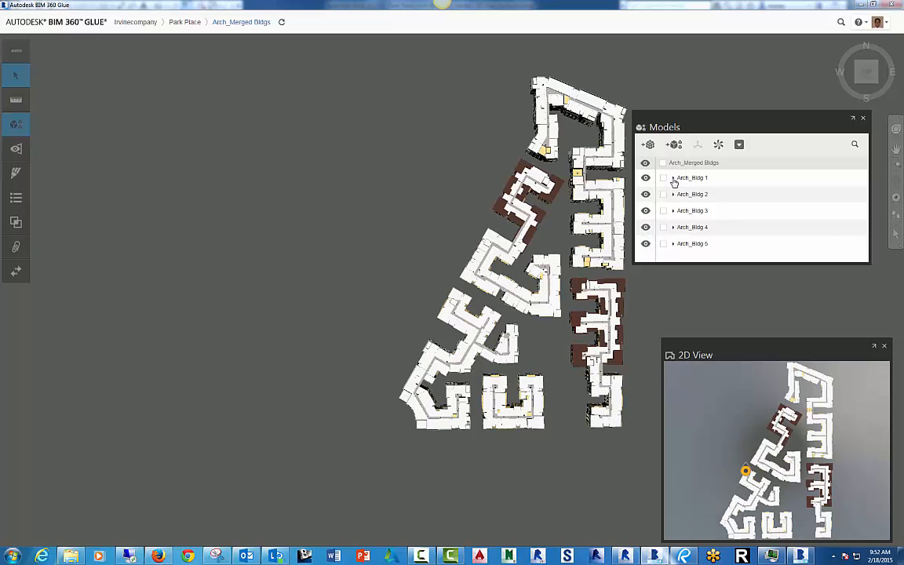
Expand Arch_Bldg 1 and its Level 1 to examine the levels and element categories, and collapse the tree again.
{"action": "left_click", "coordinate": [672, 178]}
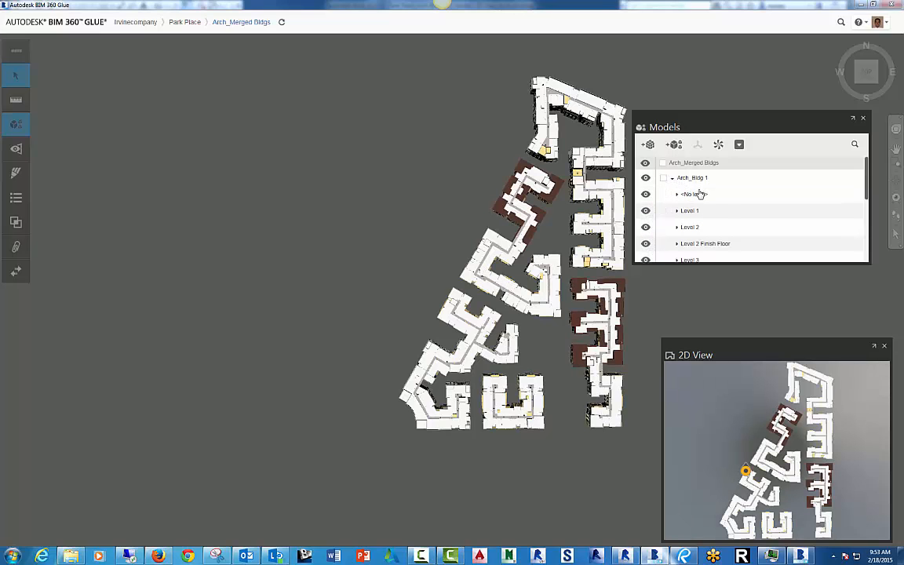
{"action": "scroll", "coordinate": [710, 194], "scroll_direction": "down", "scroll_amount": 1}
{"action": "scroll", "coordinate": [716, 195], "scroll_direction": "up", "scroll_amount": 1}
{"action": "left_click", "coordinate": [677, 211]}
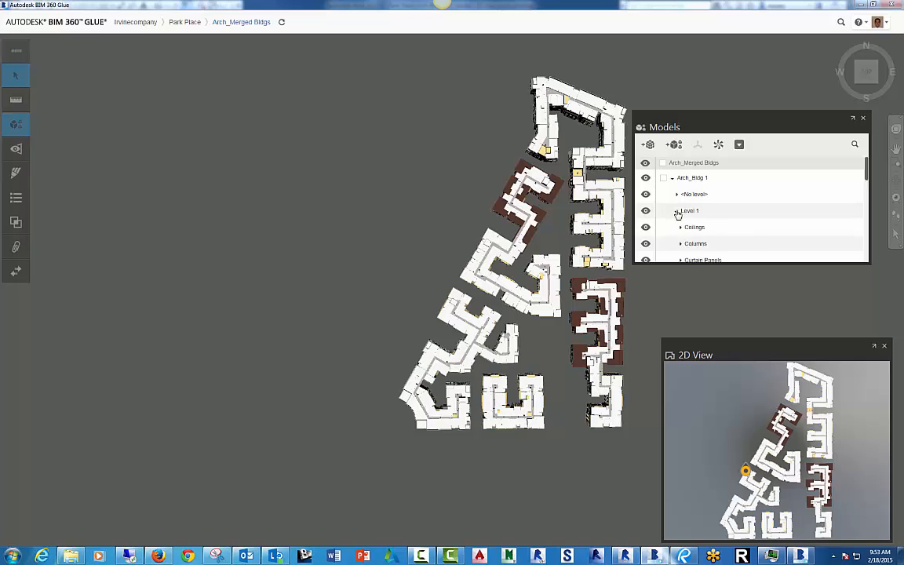
{"action": "scroll", "coordinate": [685, 207], "scroll_direction": "down", "scroll_amount": 2}
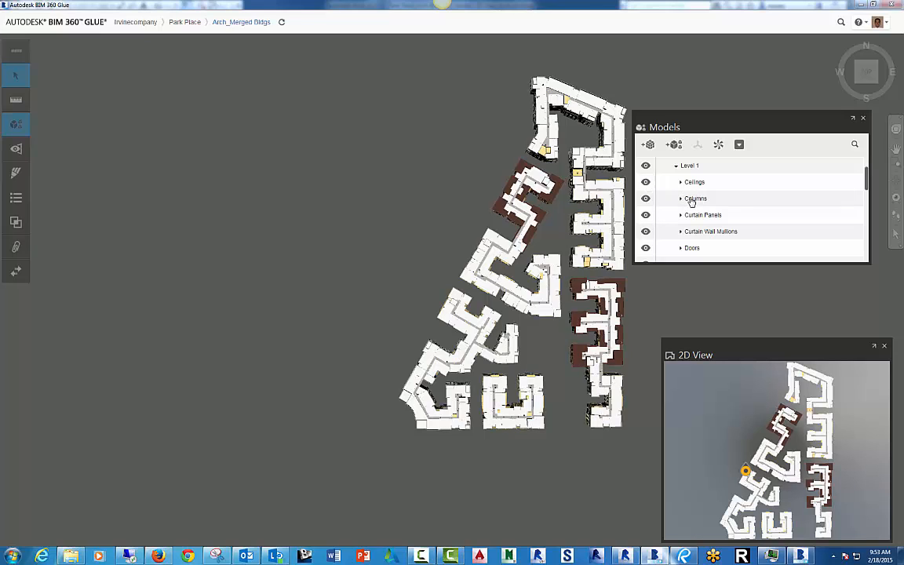
{"action": "scroll", "coordinate": [691, 201], "scroll_direction": "up", "scroll_amount": 2}
{"action": "left_click", "coordinate": [672, 178]}
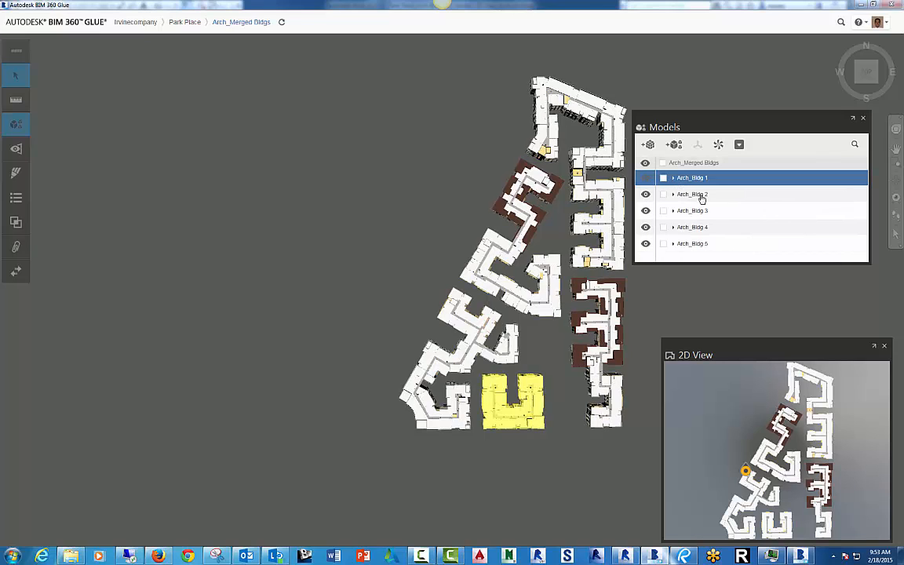
Select Arch_Bldg 1, review its origin and rotation fields in the Transform settings, and cancel.
{"action": "left_click", "coordinate": [663, 179]}
{"action": "left_click", "coordinate": [663, 178]}
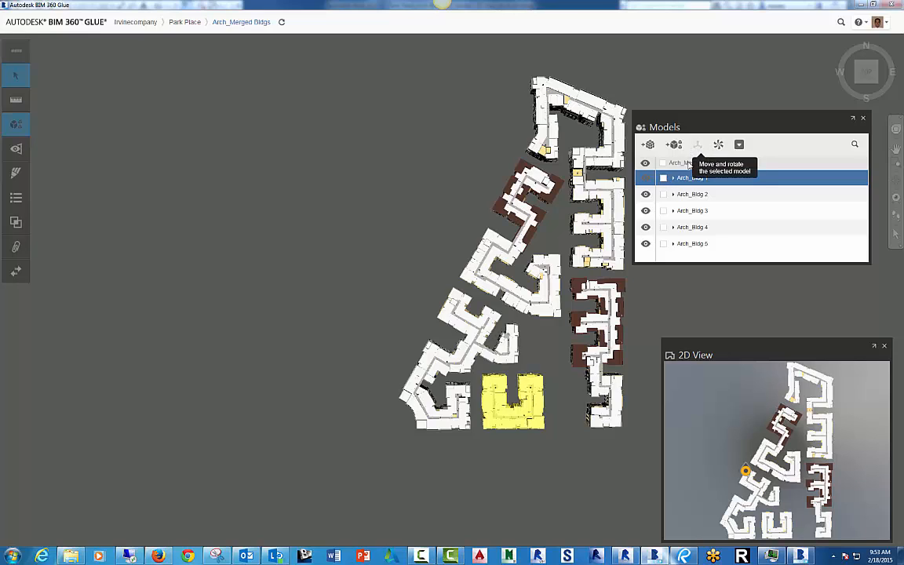
{"action": "left_click", "coordinate": [662, 178]}
{"action": "left_click", "coordinate": [696, 146]}
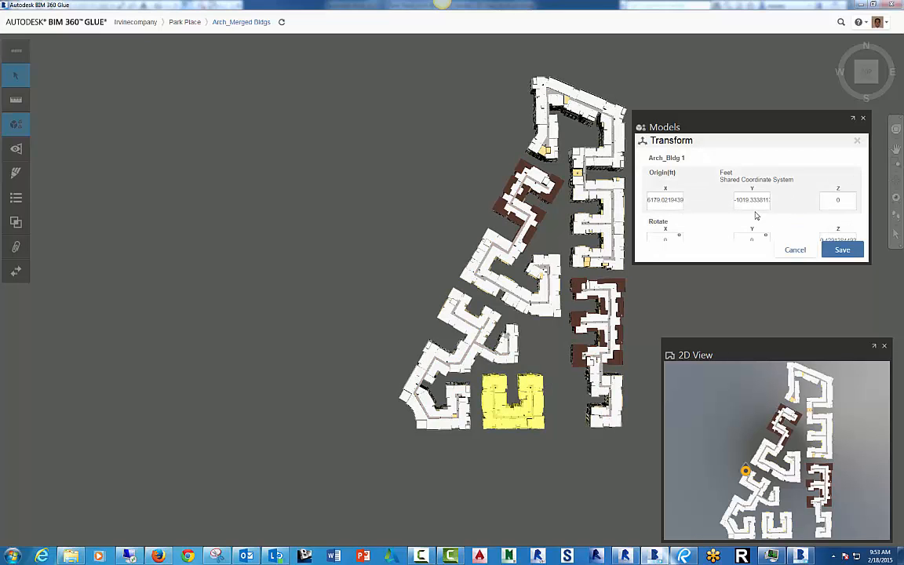
{"action": "left_click", "coordinate": [666, 239]}
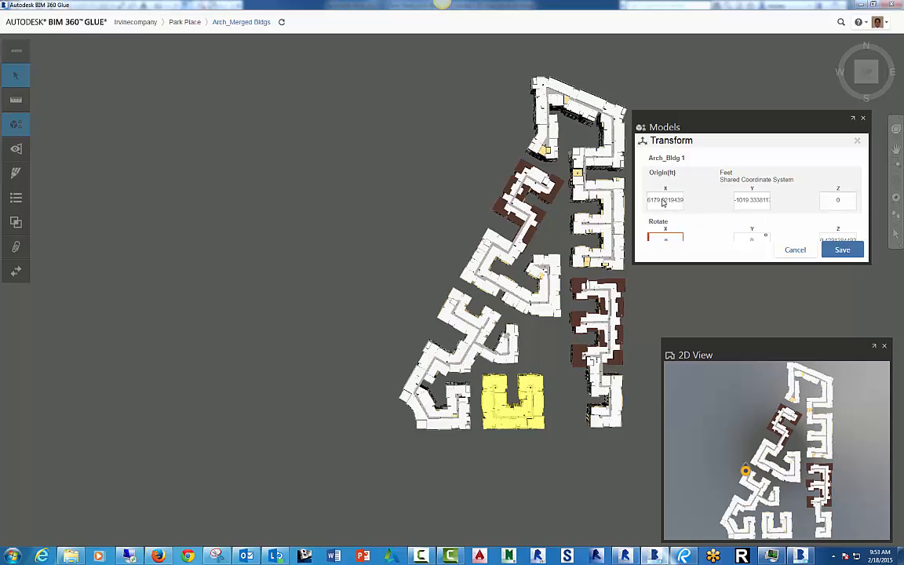
{"action": "left_click", "coordinate": [794, 250]}
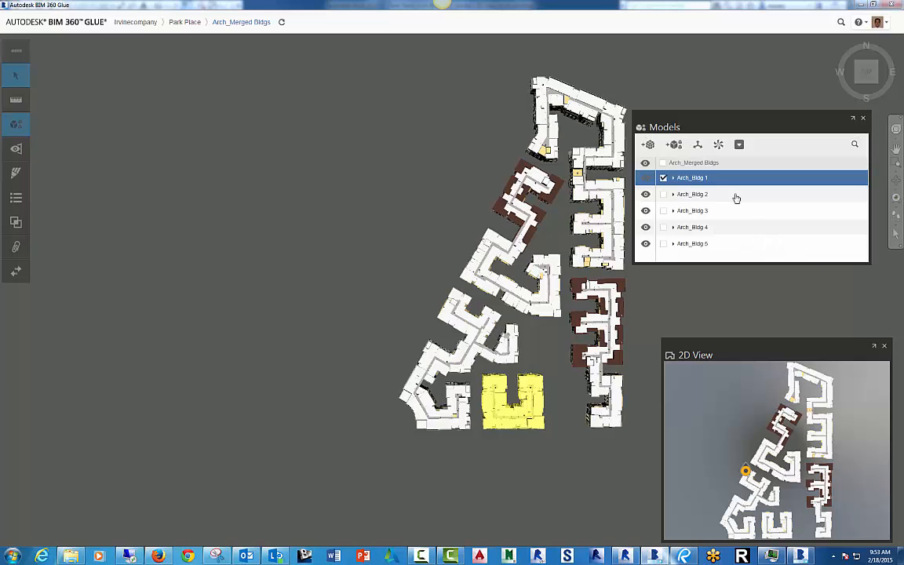
Check the Adjust Units setting for the Arch_Bldg 1 model and cancel it.
{"action": "left_click", "coordinate": [738, 146]}
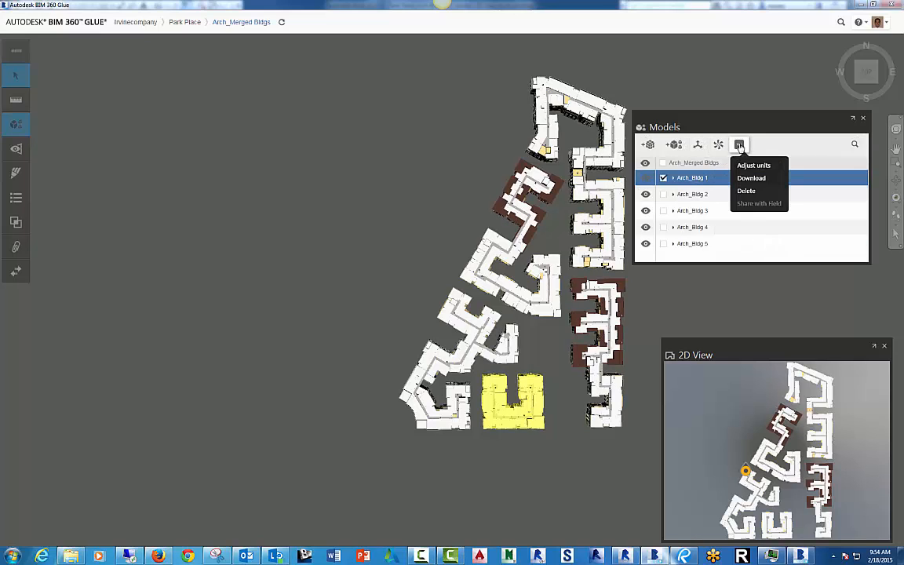
{"action": "left_click", "coordinate": [742, 165]}
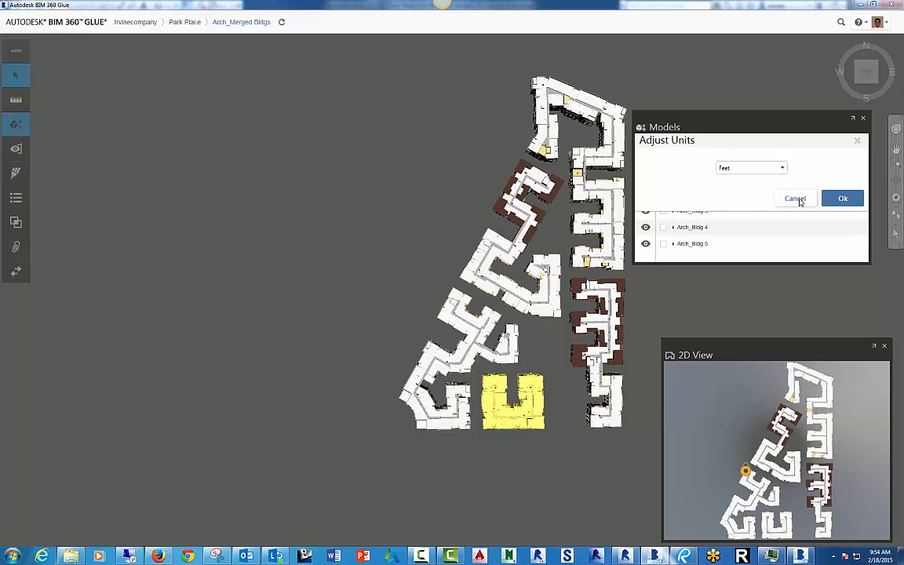
{"action": "left_click", "coordinate": [795, 199]}
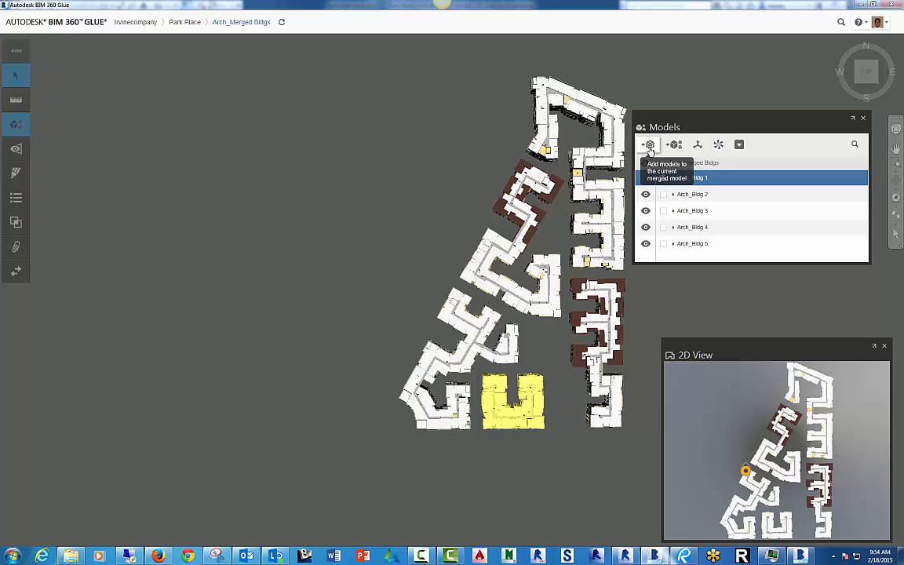
Choose Arch_All Bldgs from the Arch folder as a model to add to the merged model, and cancel the addition.
{"action": "left_click", "coordinate": [648, 146]}
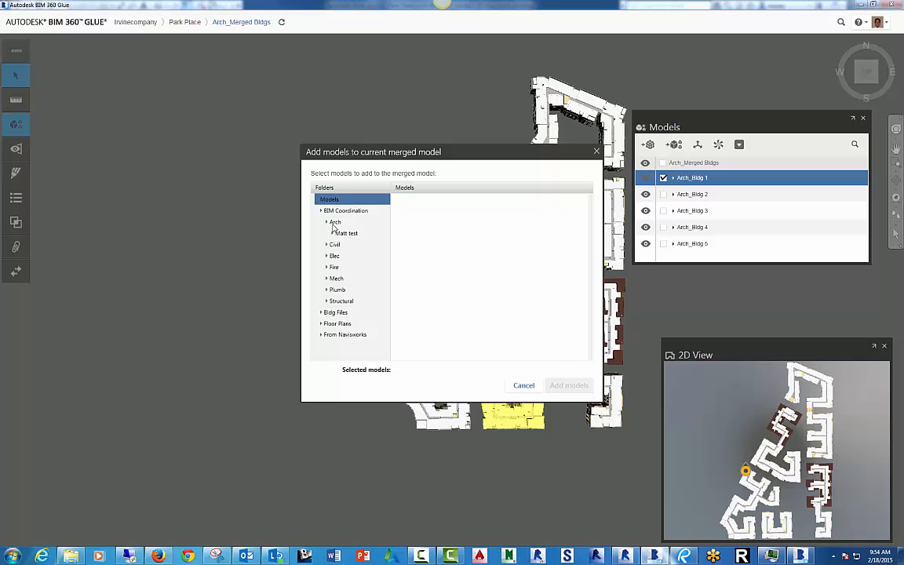
{"action": "left_click", "coordinate": [335, 223]}
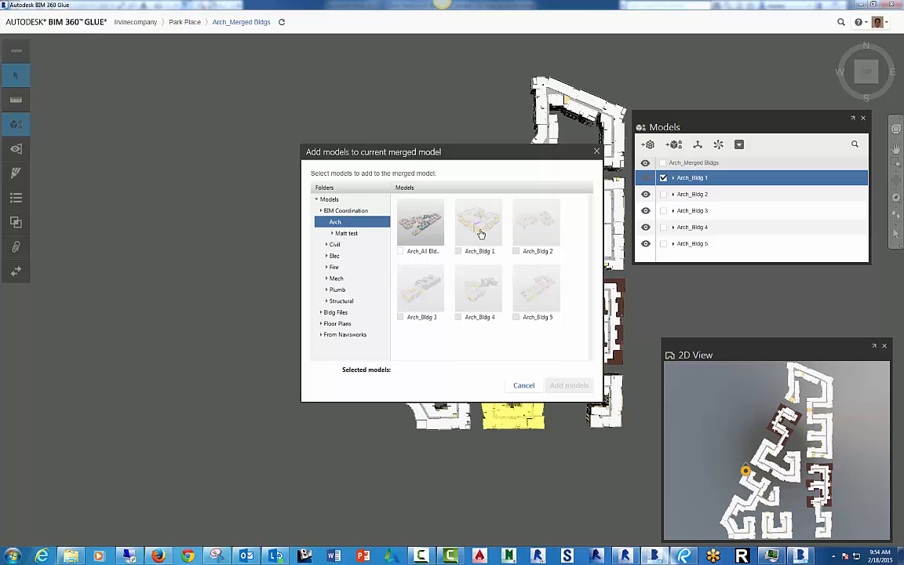
{"action": "left_click", "coordinate": [401, 251]}
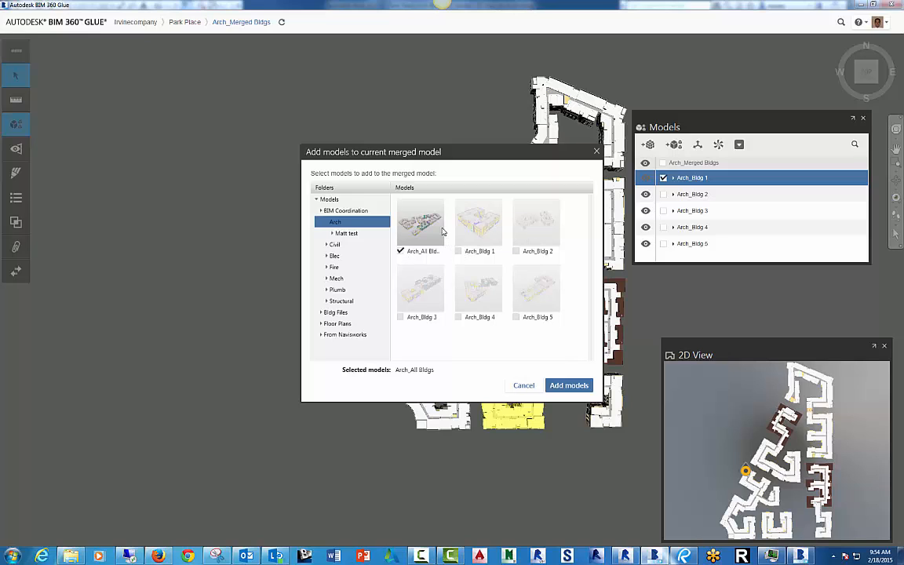
{"action": "left_click", "coordinate": [523, 384]}
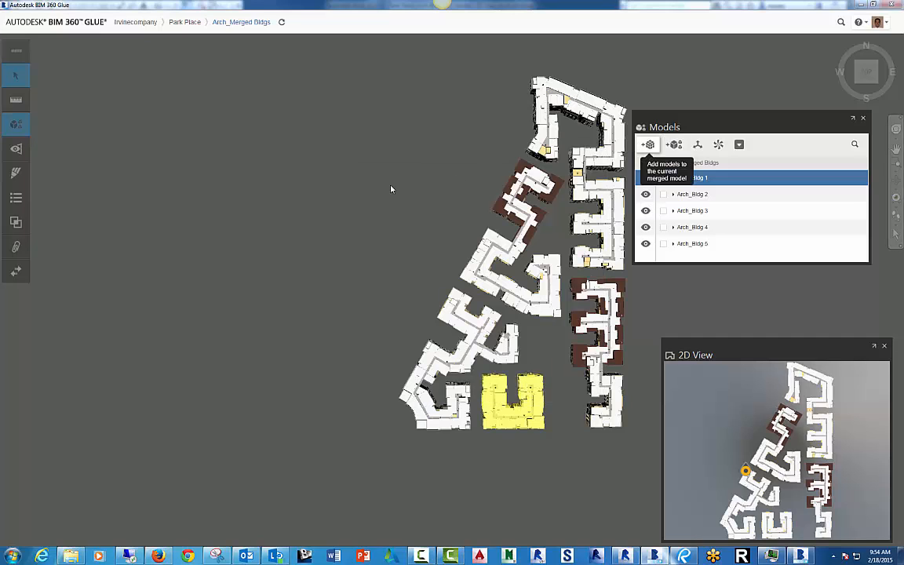
Deselect the highlighted building and replace the Models window with the Views window.
{"action": "left_click", "coordinate": [413, 182]}
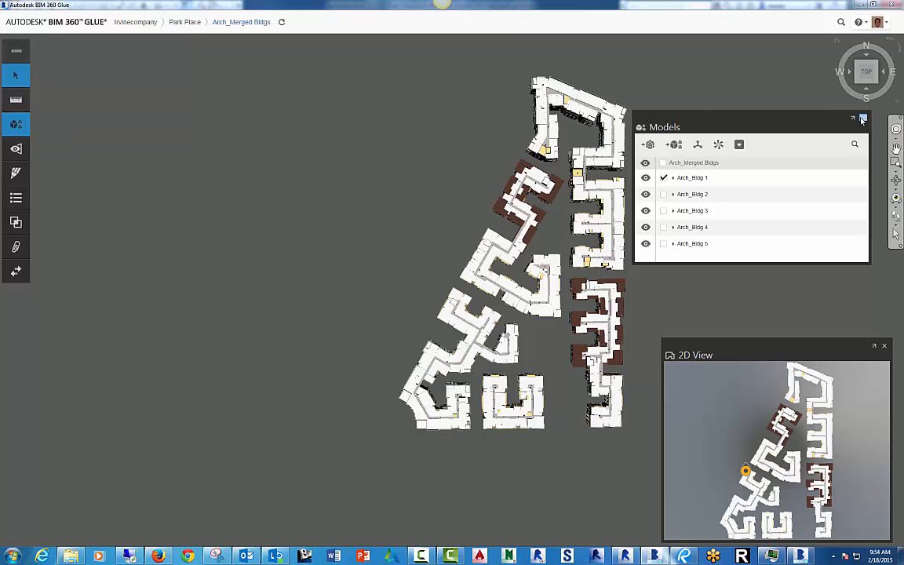
{"action": "left_click", "coordinate": [15, 124]}
{"action": "left_click", "coordinate": [16, 148]}
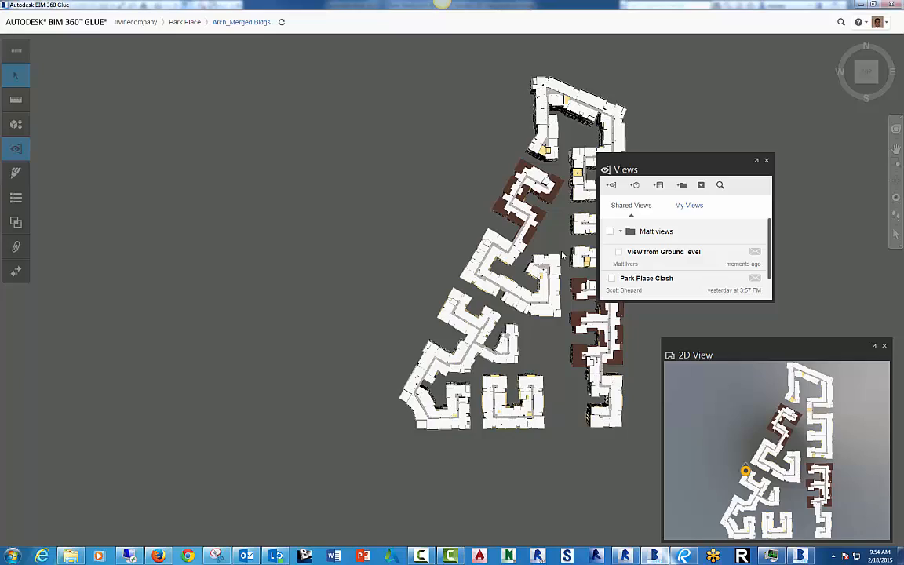
Frame a street-level perspective of the cream building's corner with its rows of windows and the alley beside it.
{"action": "middle_click_drag", "start_coordinate": [563, 284], "coordinate": [379, 183]}
{"action": "scroll", "coordinate": [476, 288], "scroll_direction": "up", "scroll_amount": 5}
{"action": "scroll", "coordinate": [516, 251], "scroll_direction": "up", "scroll_amount": 5}
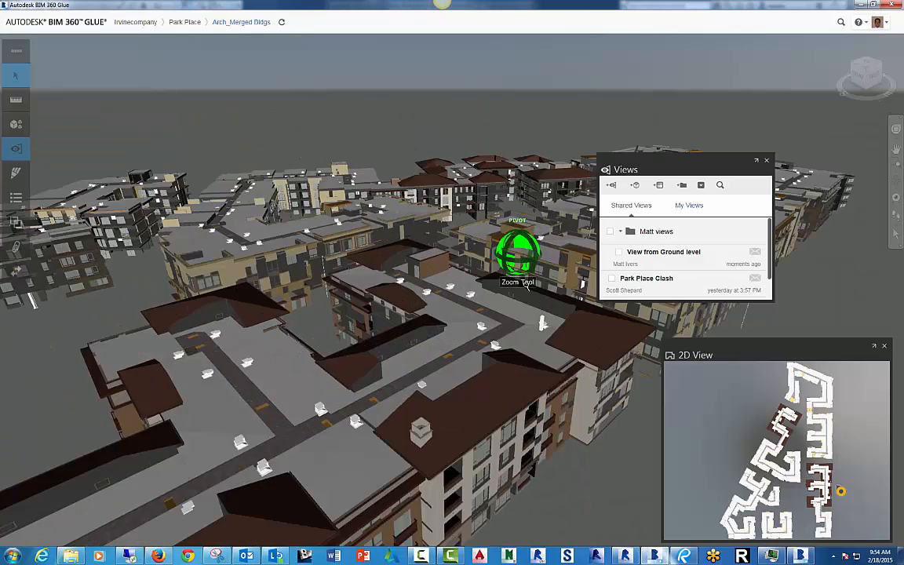
{"action": "middle_click_drag", "start_coordinate": [520, 295], "coordinate": [373, 186]}
{"action": "scroll", "coordinate": [436, 255], "scroll_direction": "up", "scroll_amount": 3}
{"action": "middle_click_drag", "start_coordinate": [447, 258], "coordinate": [354, 206], "text": "shift"}
{"action": "middle_click_drag", "start_coordinate": [538, 278], "coordinate": [343, 257]}
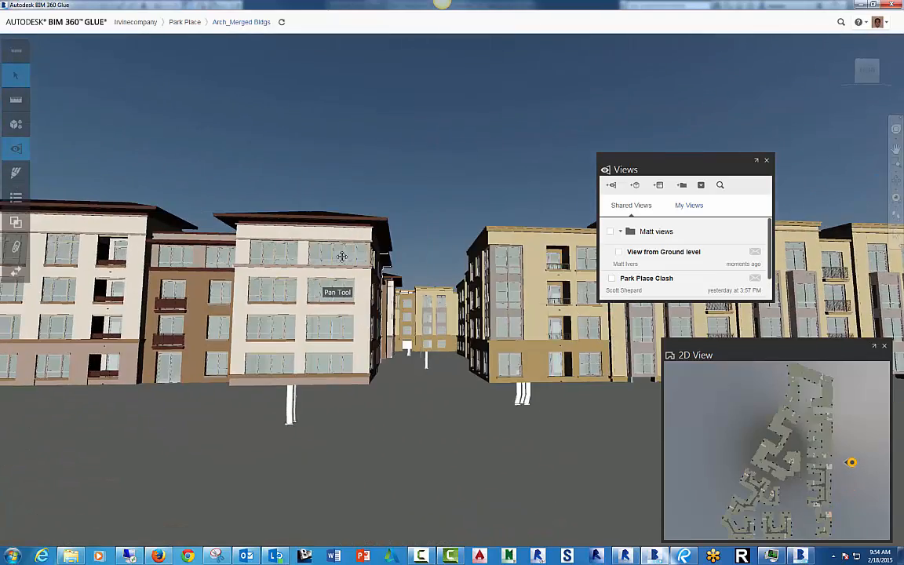
{"action": "scroll", "coordinate": [332, 253], "scroll_direction": "up", "scroll_amount": 3}
{"action": "scroll", "coordinate": [331, 253], "scroll_direction": "up", "scroll_amount": 2}
{"action": "middle_click_drag", "start_coordinate": [446, 292], "coordinate": [366, 276], "text": "shift"}
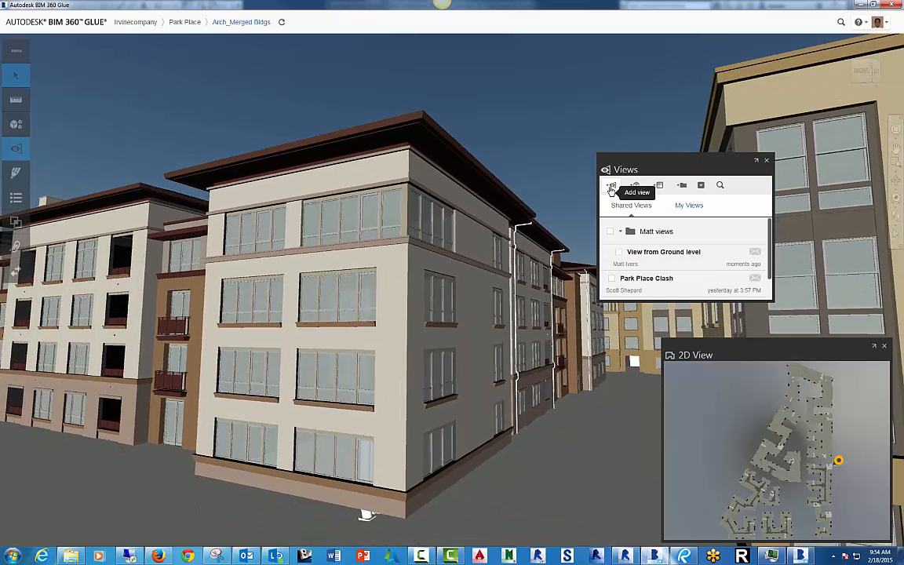
Save the current perspective as a view named Corner window, shared with the Park Place project.
{"action": "right_click", "coordinate": [507, 139]}
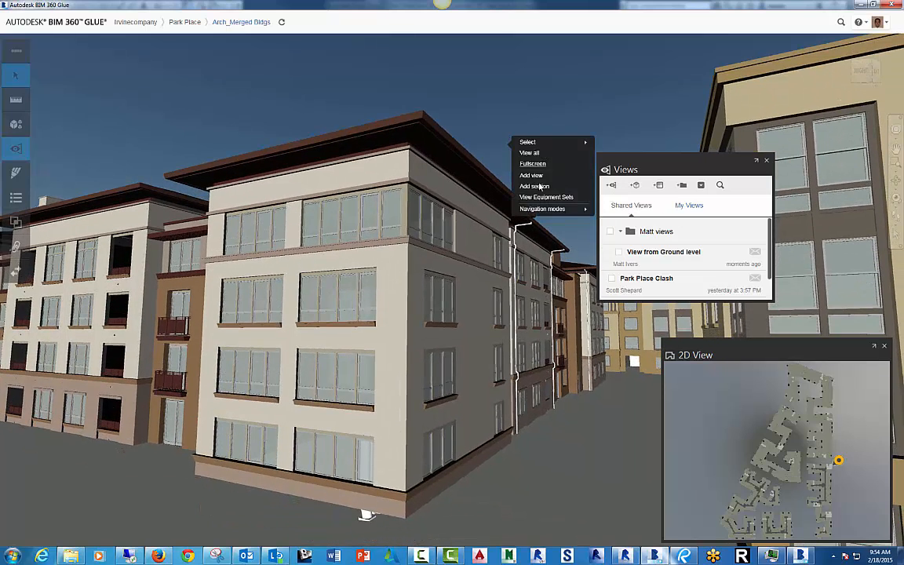
{"action": "left_click", "coordinate": [533, 176]}
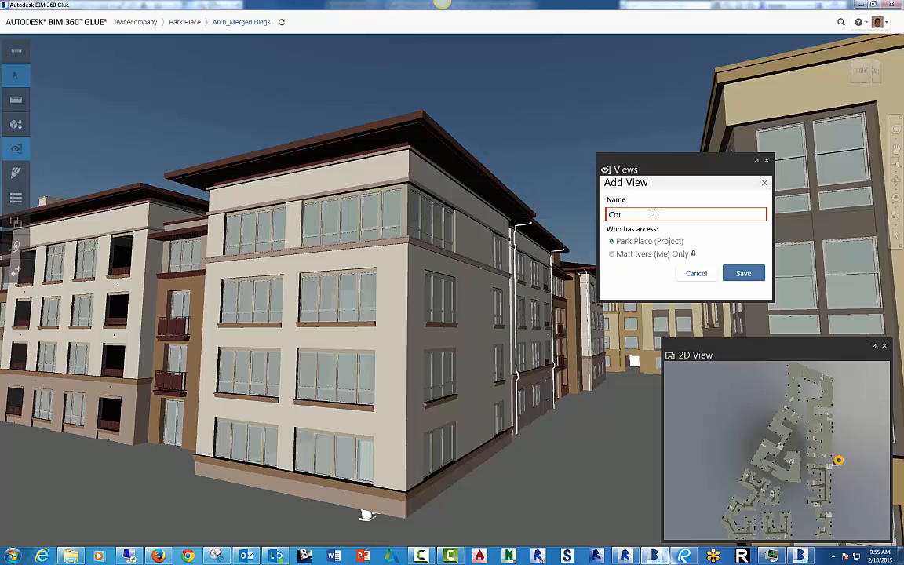
{"action": "type", "text": "Corner window"}
{"action": "left_click", "coordinate": [745, 274]}
{"action": "left_click", "coordinate": [743, 273]}
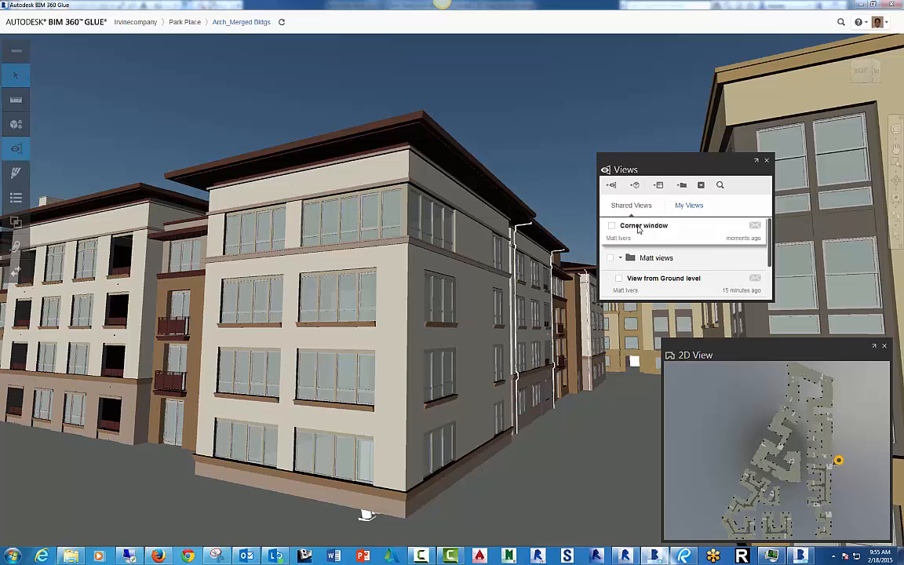
Move the Corner window view into the folder containing View from Ground level, and collapse and re-expand that folder.
{"action": "left_click_drag", "start_coordinate": [641, 227], "coordinate": [643, 264]}
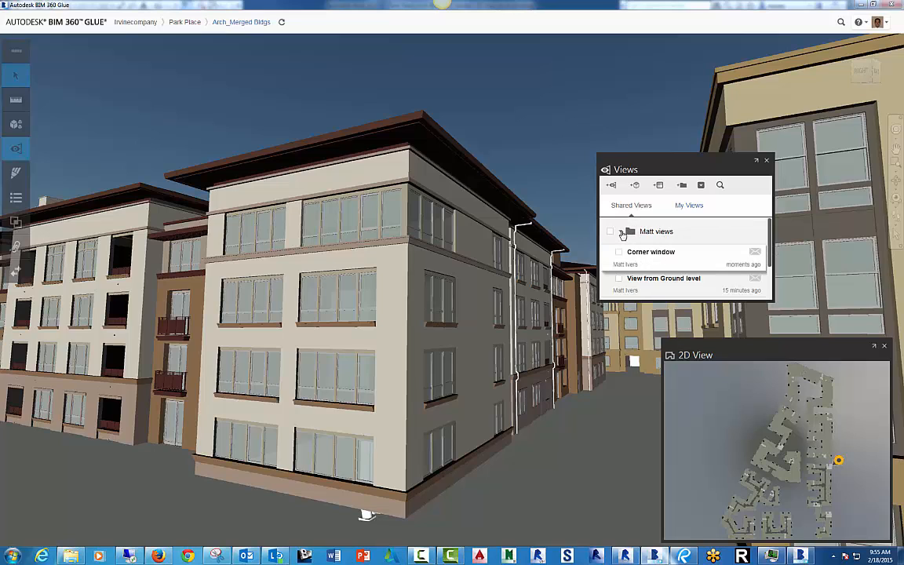
{"action": "left_click", "coordinate": [621, 233]}
{"action": "left_click", "coordinate": [621, 232]}
{"action": "left_click", "coordinate": [621, 233]}
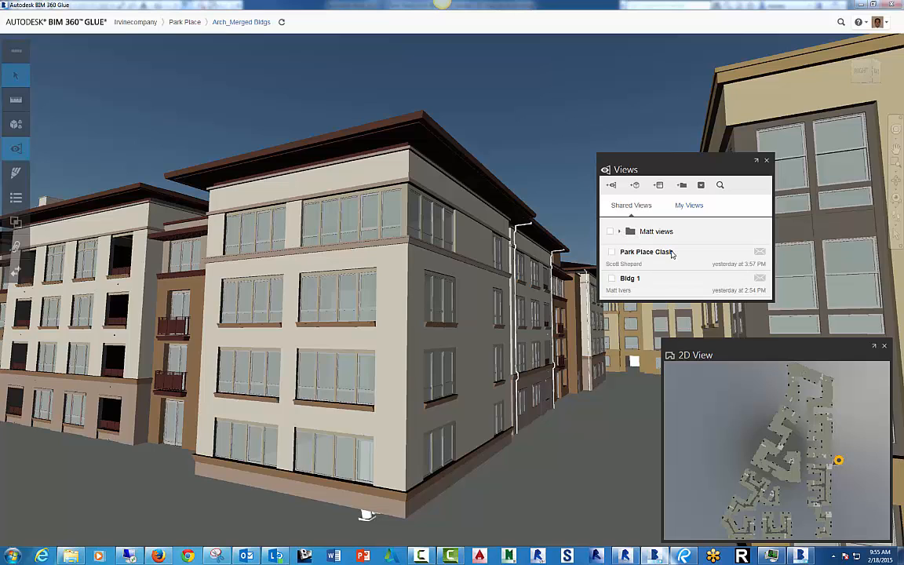
{"action": "left_click", "coordinate": [619, 231]}
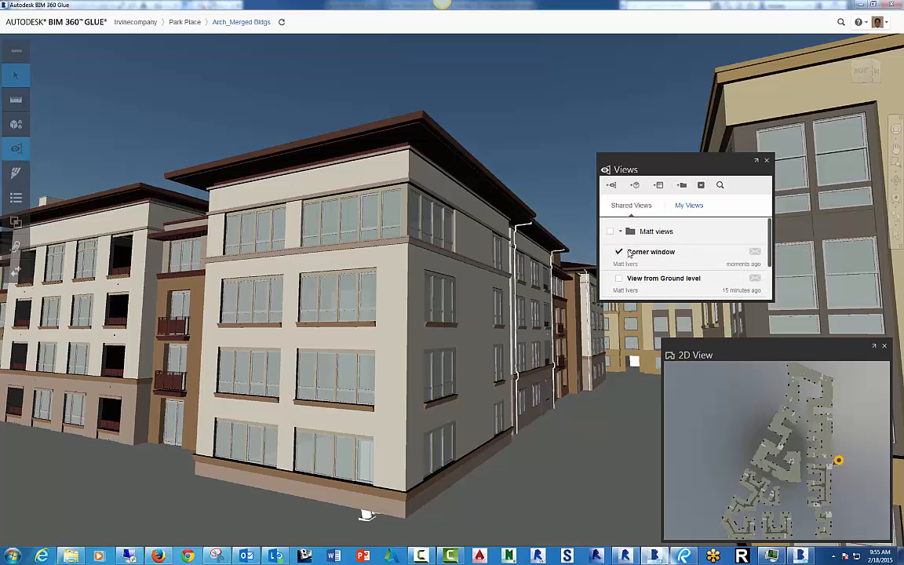
Open the project member notification for the Corner window view, review the recipient list and message field, and cancel.
{"action": "mouse_move", "coordinate": [754, 254]}
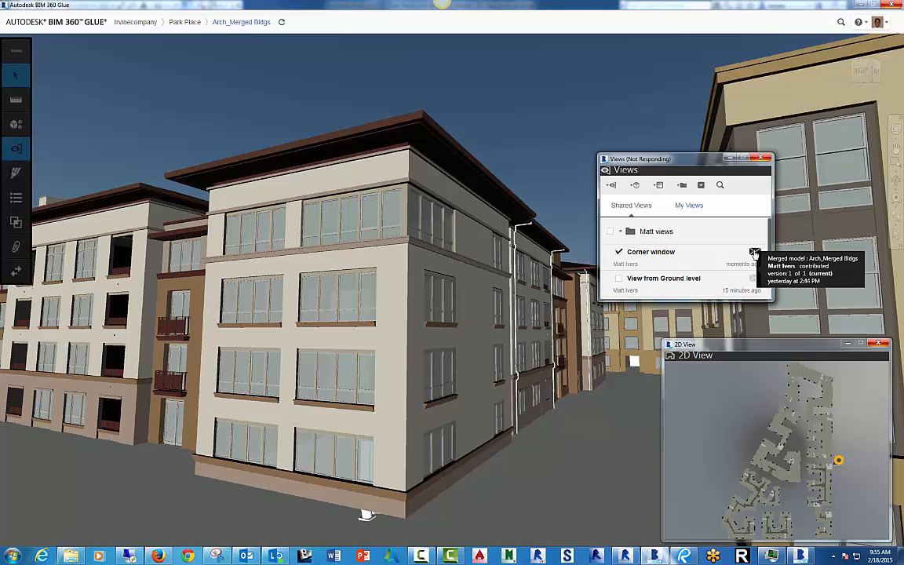
{"action": "left_click", "coordinate": [754, 251]}
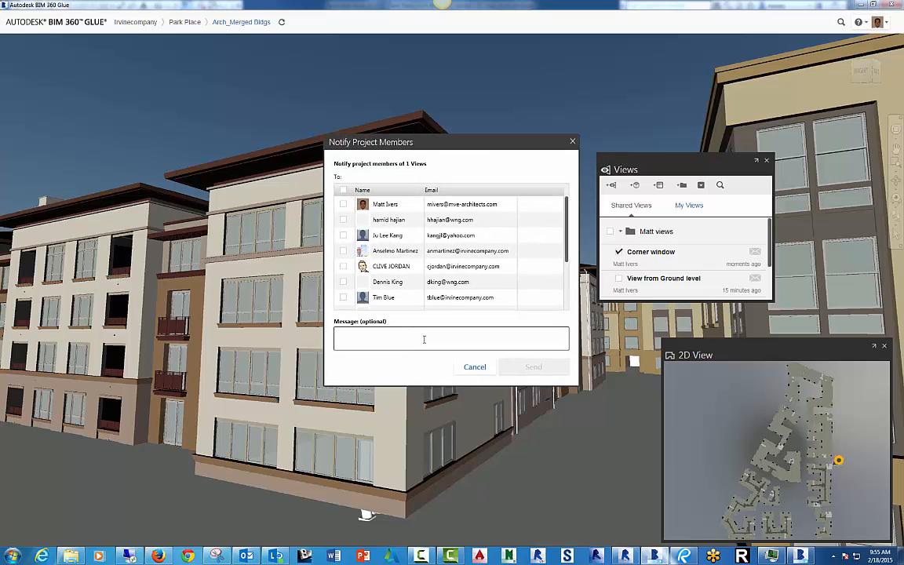
{"action": "left_click", "coordinate": [473, 368]}
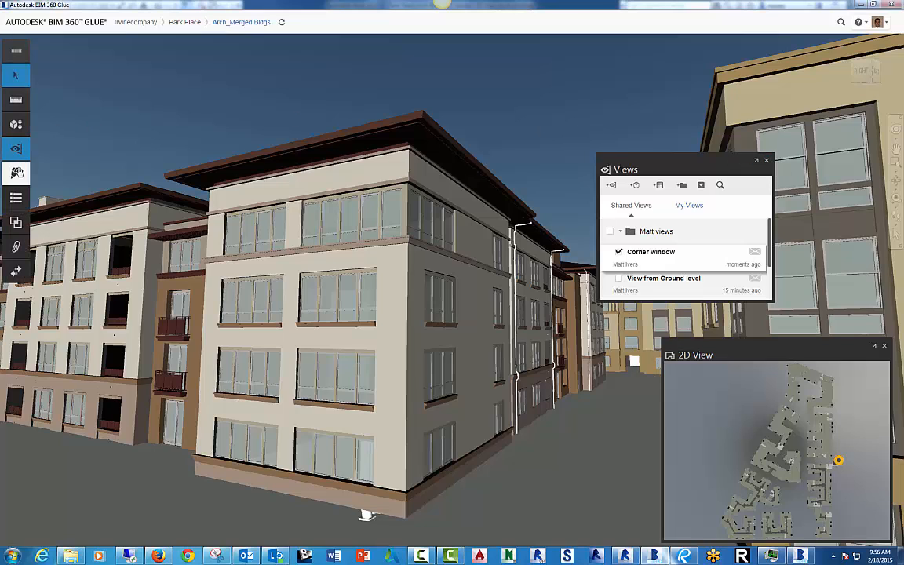
Close the Views window, show the Markups list and open the most recent markup, number 5.
{"action": "left_click", "coordinate": [767, 160]}
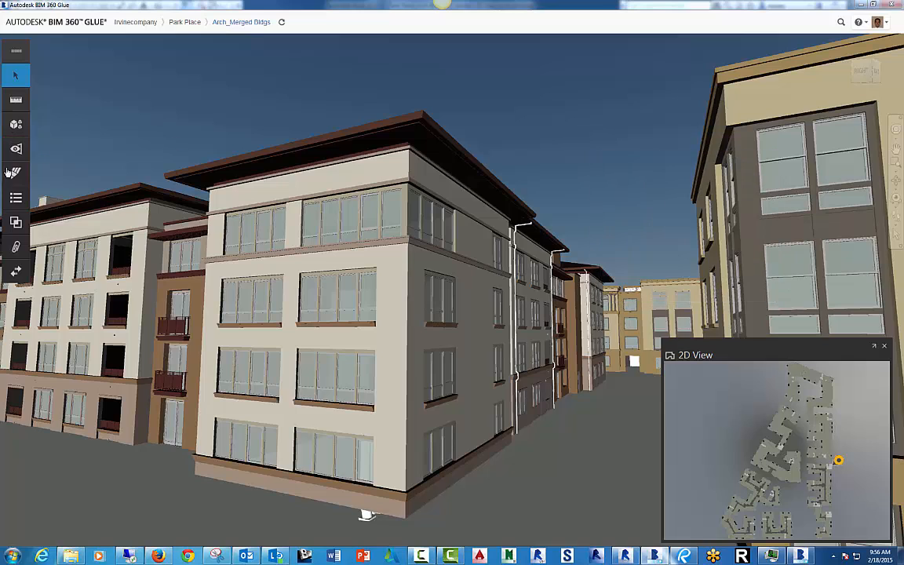
{"action": "left_click", "coordinate": [16, 173]}
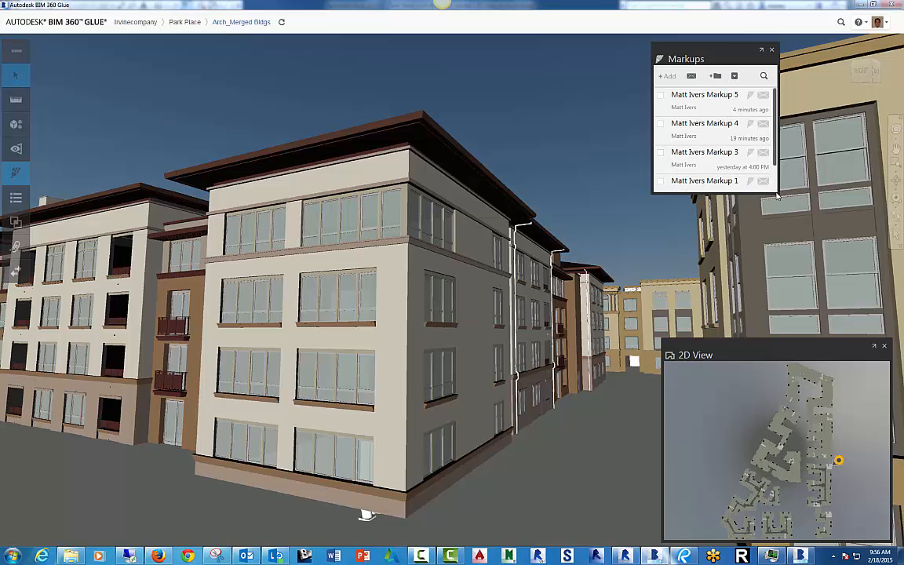
{"action": "left_click", "coordinate": [691, 96]}
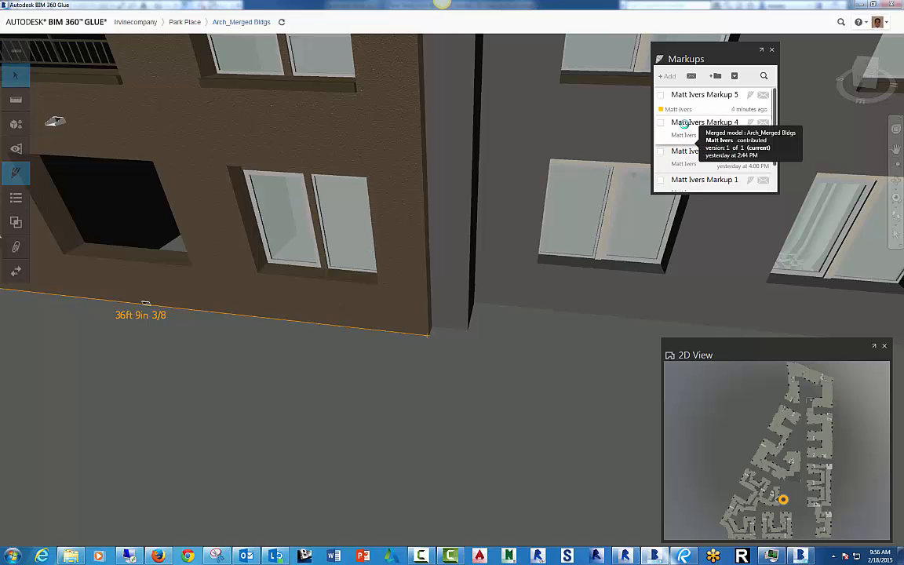
Open markup 4 and add the red text note REVIEW DIMENSION just above the roof edge's dimension.
{"action": "left_click", "coordinate": [684, 124]}
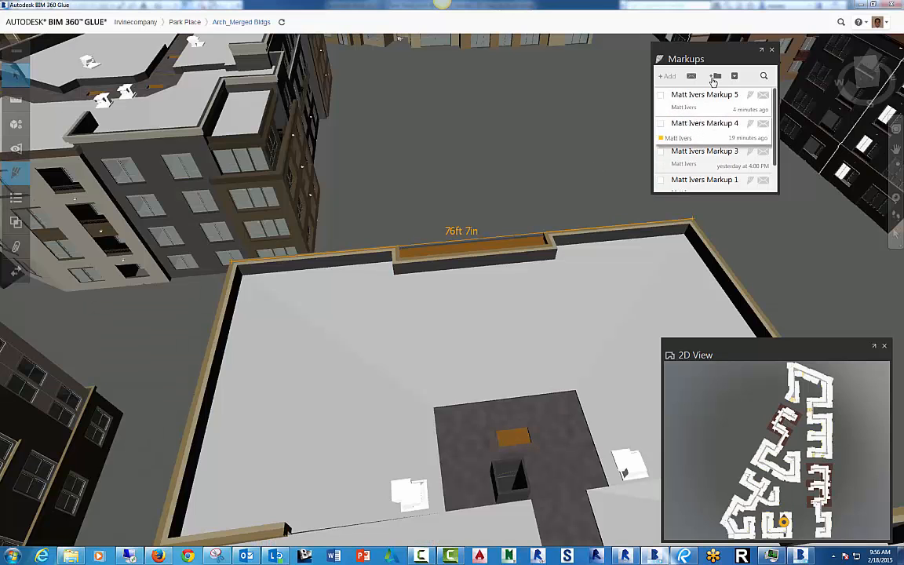
{"action": "left_click", "coordinate": [666, 75]}
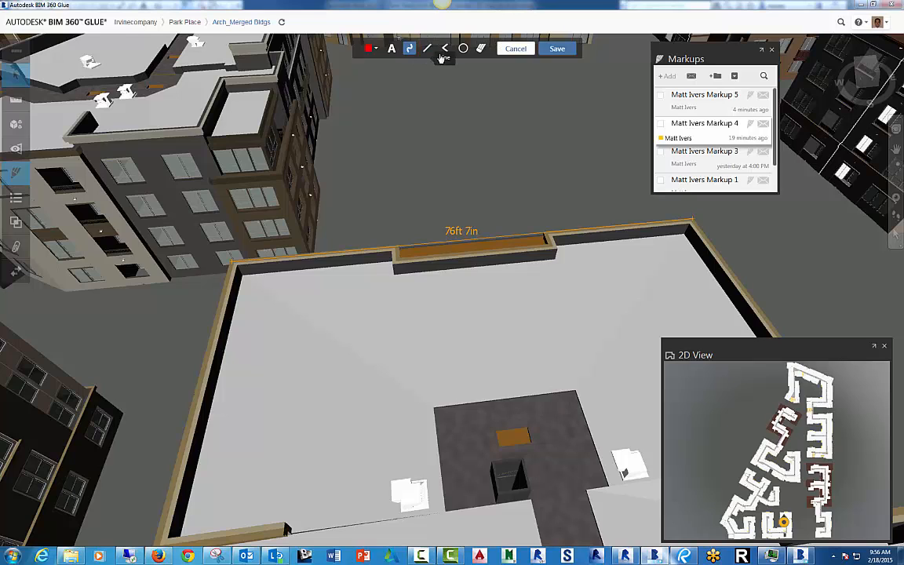
{"action": "left_click", "coordinate": [391, 49]}
{"action": "left_click", "coordinate": [470, 188]}
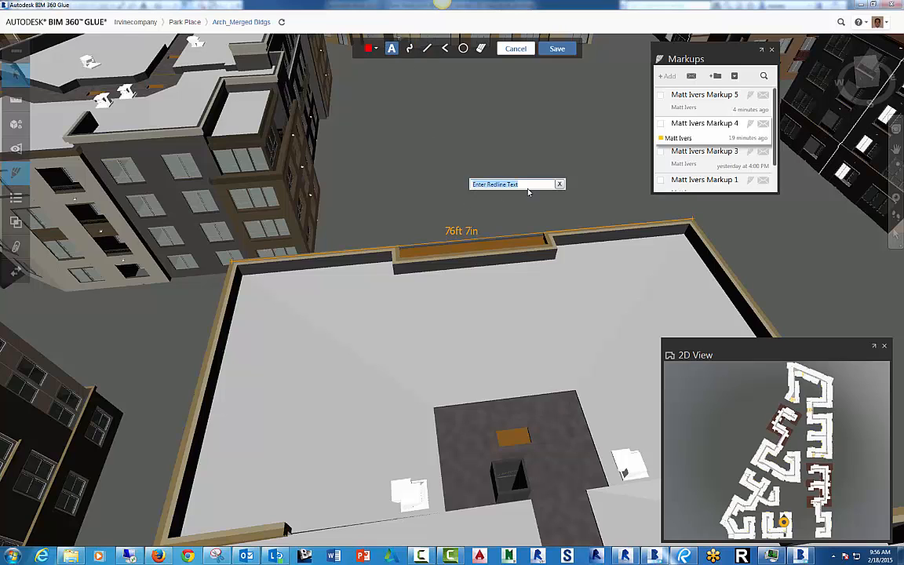
{"action": "type", "text": "REVIEW DIMENSION"}
{"action": "key", "text": "Return"}
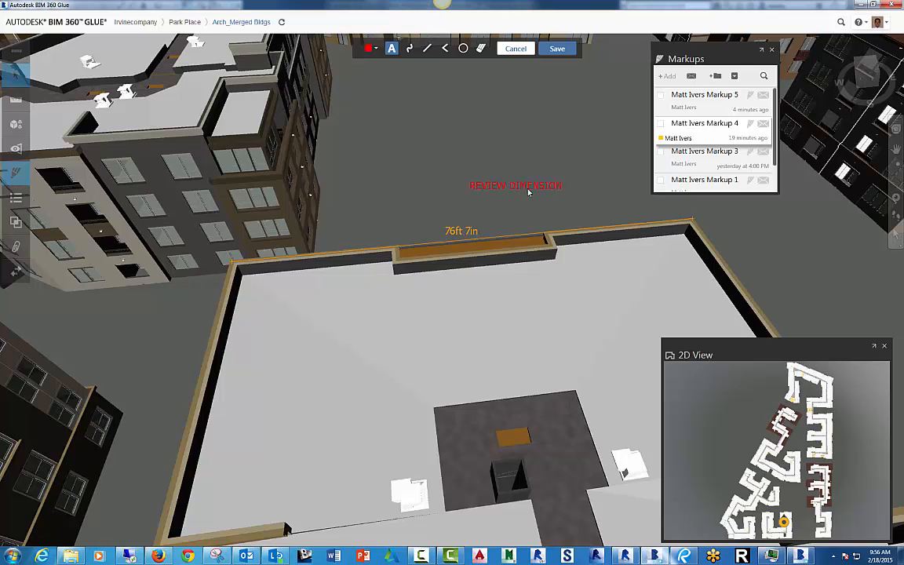
Draw a red freehand cloud around the white rooftop unit beside the dark roof area, save the markup and close the Markups list.
{"action": "left_click", "coordinate": [409, 49]}
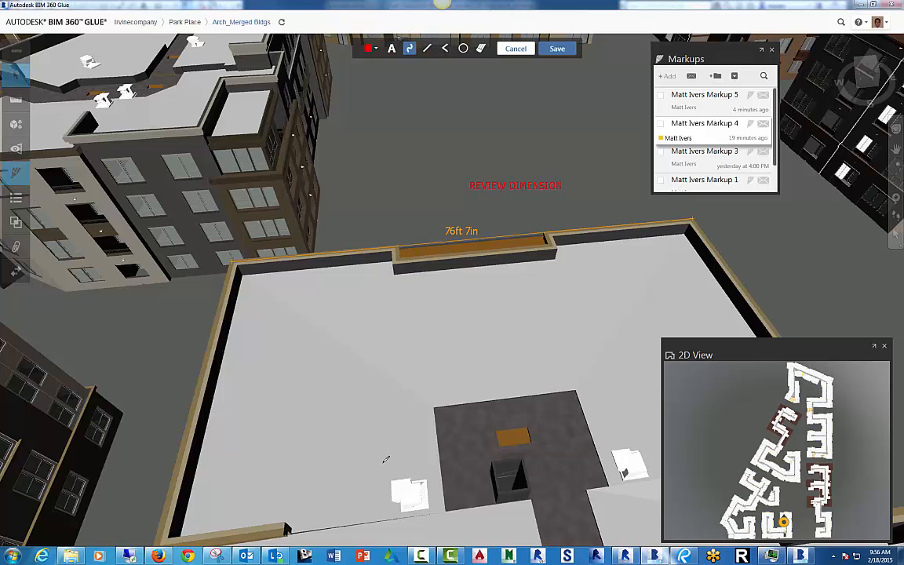
{"action": "mouse_move", "coordinate": [396, 451]}
{"action": "left_mouse_down"}
{"action": "mouse_move", "coordinate": [367, 463]}
{"action": "mouse_move", "coordinate": [393, 522]}
{"action": "mouse_move", "coordinate": [400, 448]}
{"action": "left_mouse_up"}
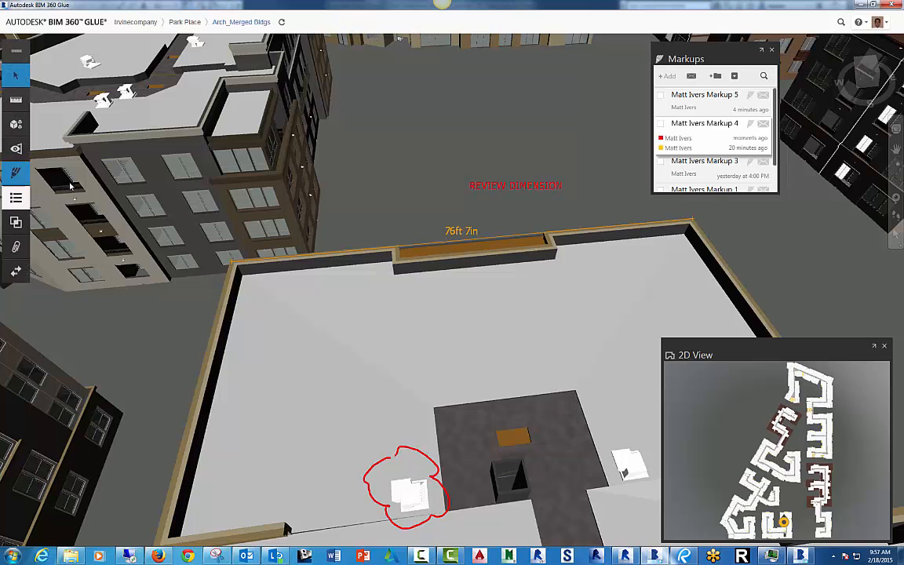
{"action": "left_click", "coordinate": [757, 51]}
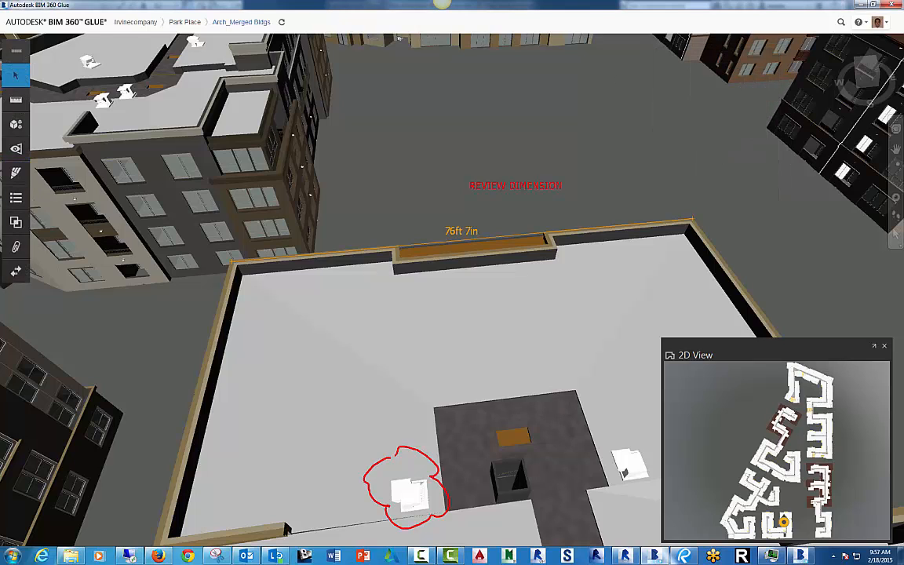
Review the merged model's activity history from the newest to older entries and close it.
{"action": "left_click", "coordinate": [16, 198]}
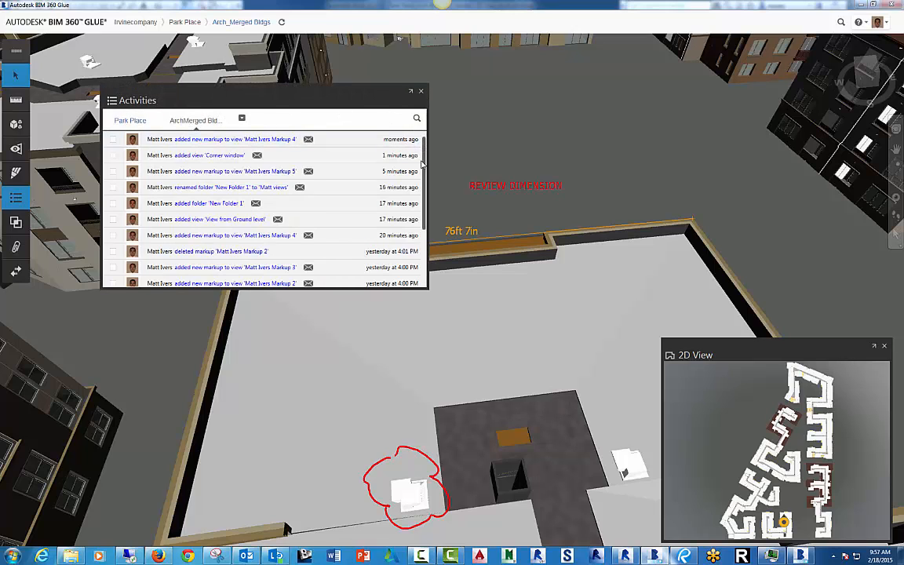
{"action": "scroll", "coordinate": [424, 141], "scroll_direction": "down", "scroll_amount": 2}
{"action": "scroll", "coordinate": [424, 144], "scroll_direction": "up", "scroll_amount": 2}
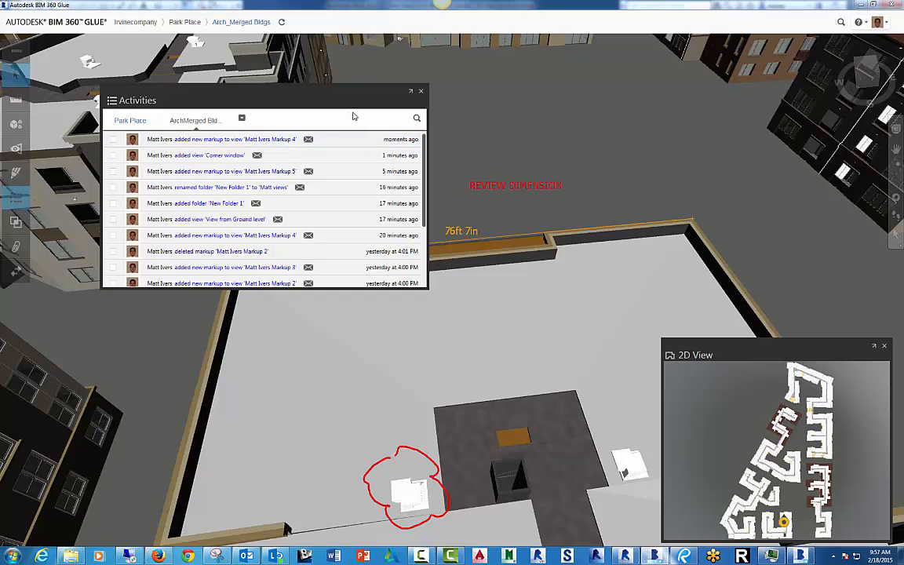
{"action": "left_click", "coordinate": [421, 93]}
Show the Clashes window, move it clear of the 2D View, and close it without running an analysis.
{"action": "left_click", "coordinate": [20, 226]}
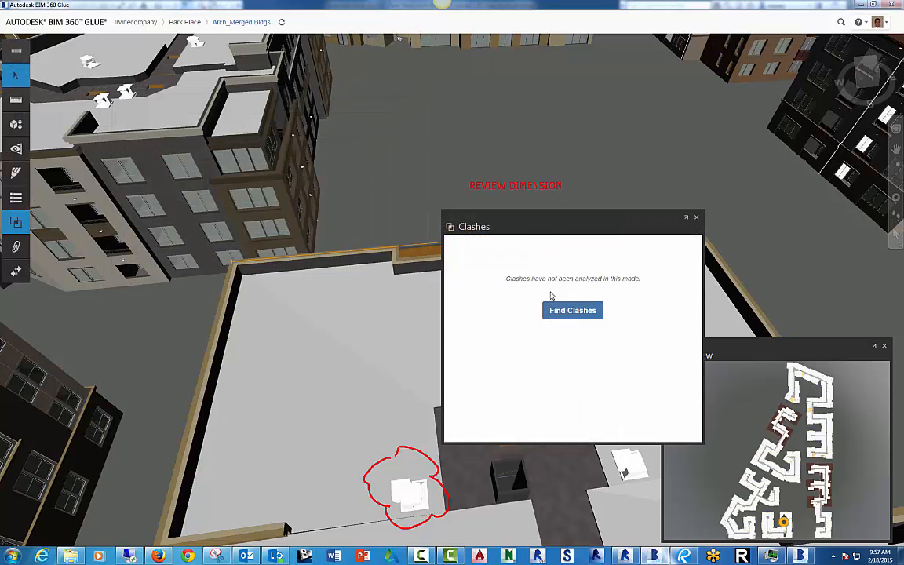
{"action": "left_click_drag", "start_coordinate": [577, 219], "coordinate": [282, 121]}
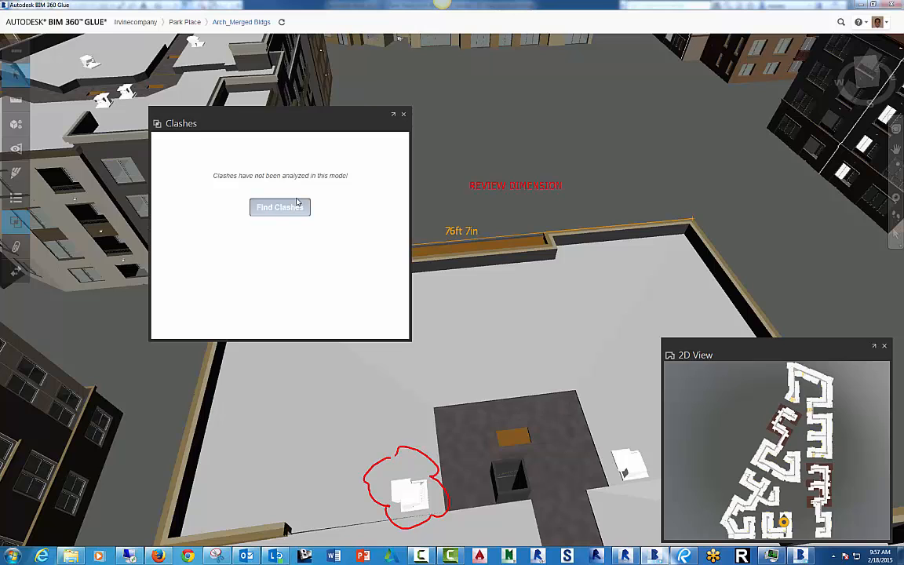
{"action": "left_click", "coordinate": [404, 115]}
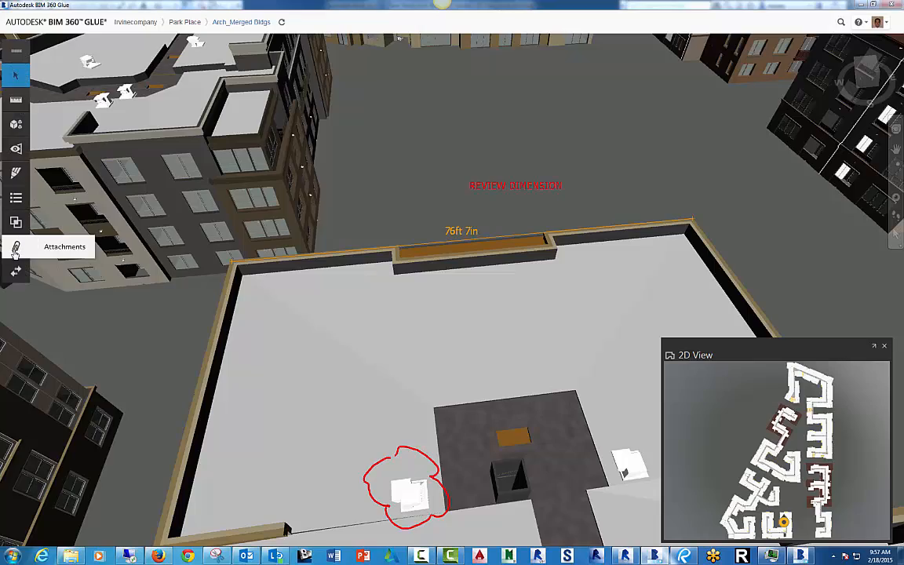
Select the lower corner roof of the gray and brown building.
{"action": "middle_click_drag", "start_coordinate": [243, 200], "coordinate": [445, 236]}
{"action": "scroll", "coordinate": [329, 228], "scroll_direction": "down", "scroll_amount": 5}
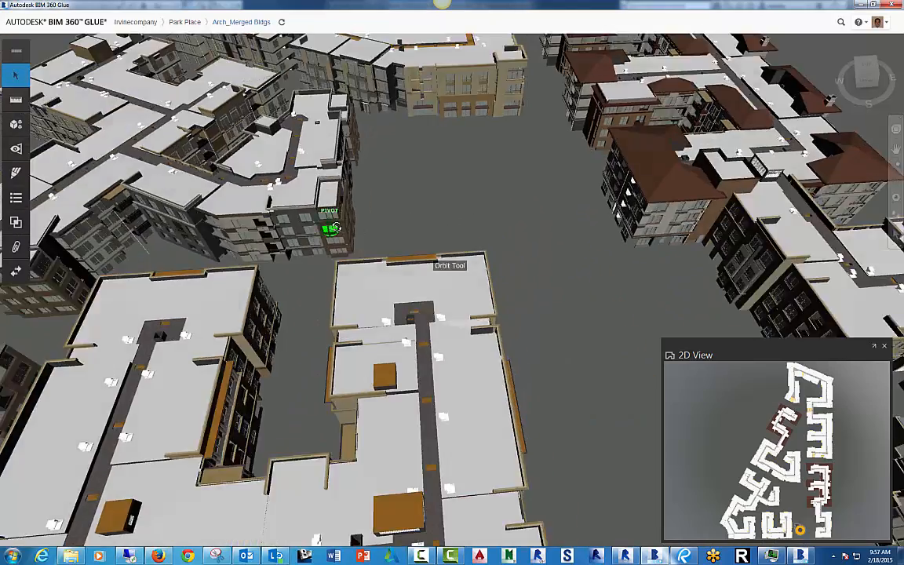
{"action": "middle_click_drag", "start_coordinate": [335, 226], "coordinate": [260, 203], "text": "shift"}
{"action": "scroll", "coordinate": [263, 204], "scroll_direction": "up", "scroll_amount": 5}
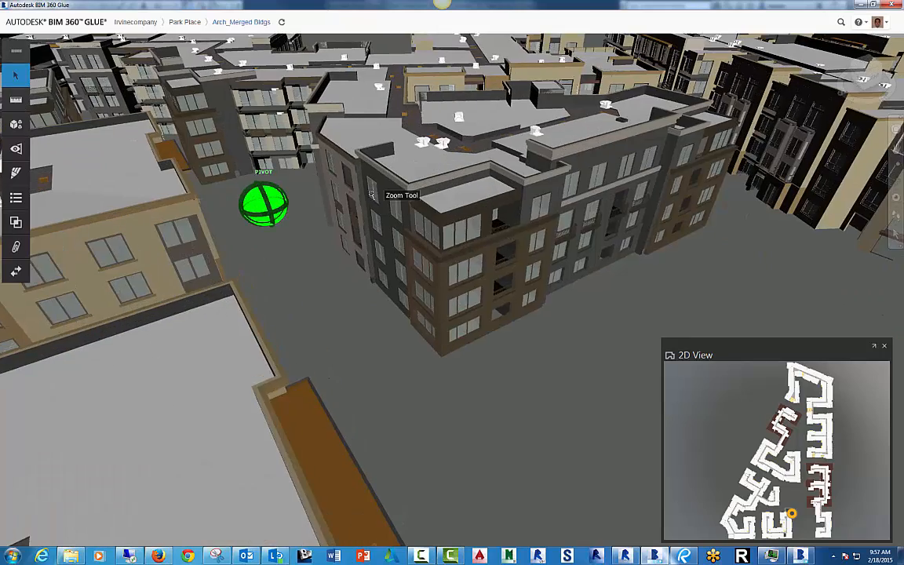
{"action": "middle_click_drag", "start_coordinate": [371, 194], "coordinate": [161, 271]}
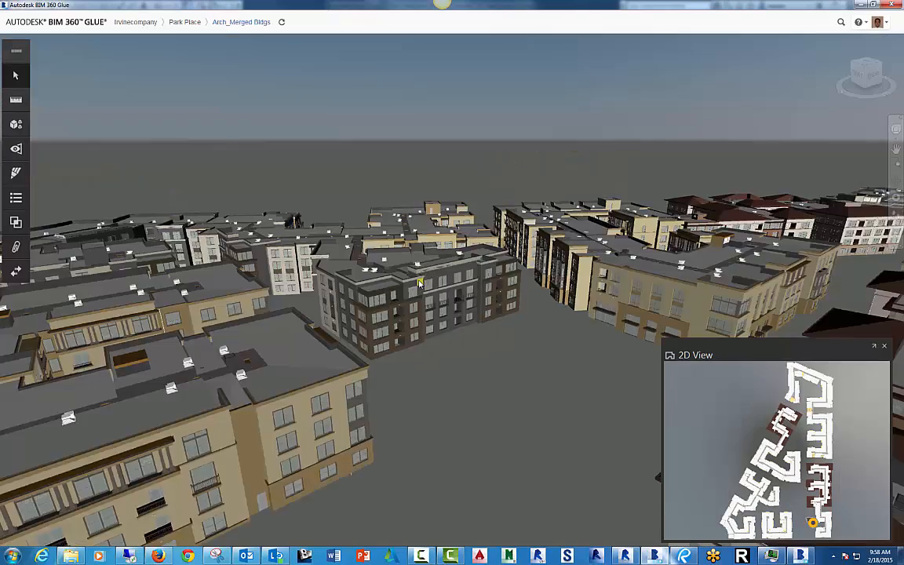
{"action": "scroll", "coordinate": [420, 279], "scroll_direction": "up", "scroll_amount": 6}
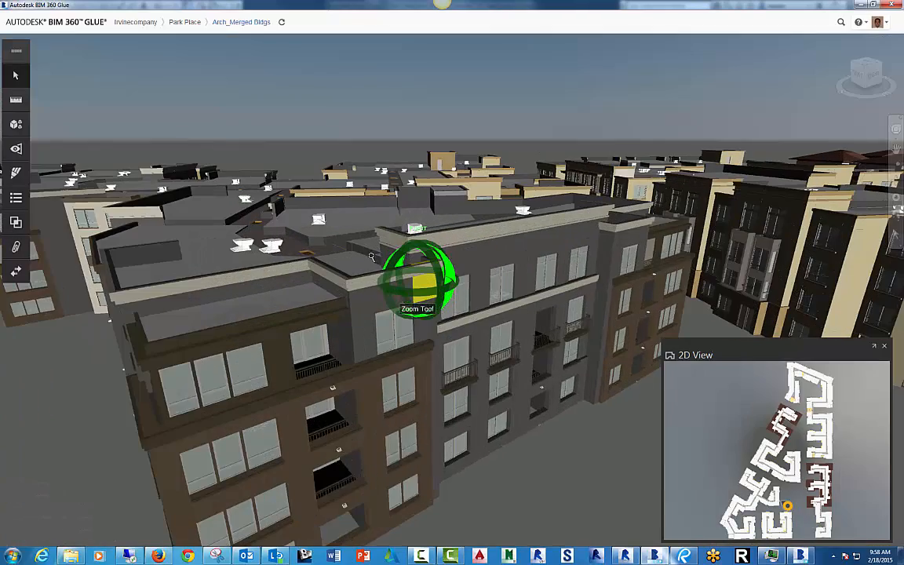
{"action": "left_click_drag", "start_coordinate": [263, 313], "coordinate": [81, 266]}
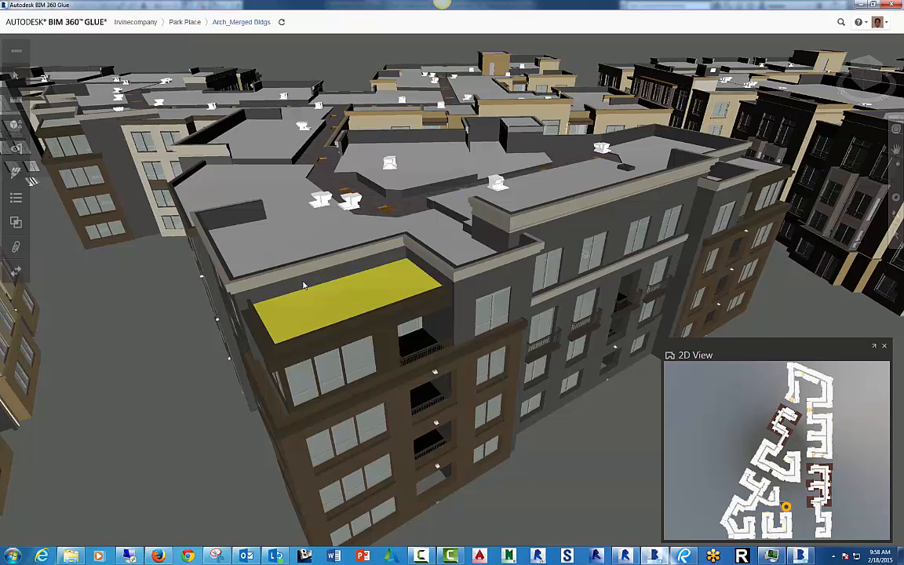
Open the file chooser for attaching a file to the selected roof, cancel it, and check the model's Attachments list.
{"action": "right_click", "coordinate": [365, 286]}
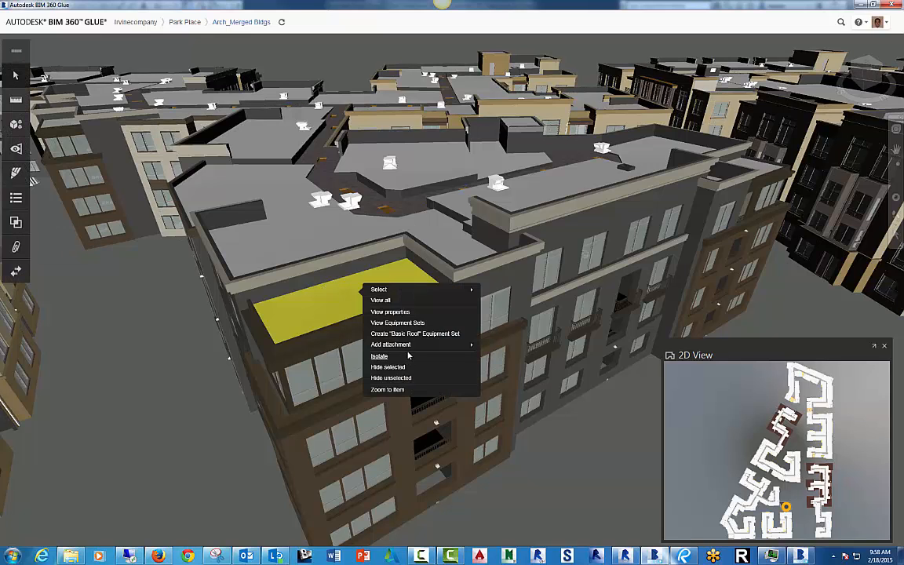
{"action": "mouse_move", "coordinate": [474, 347]}
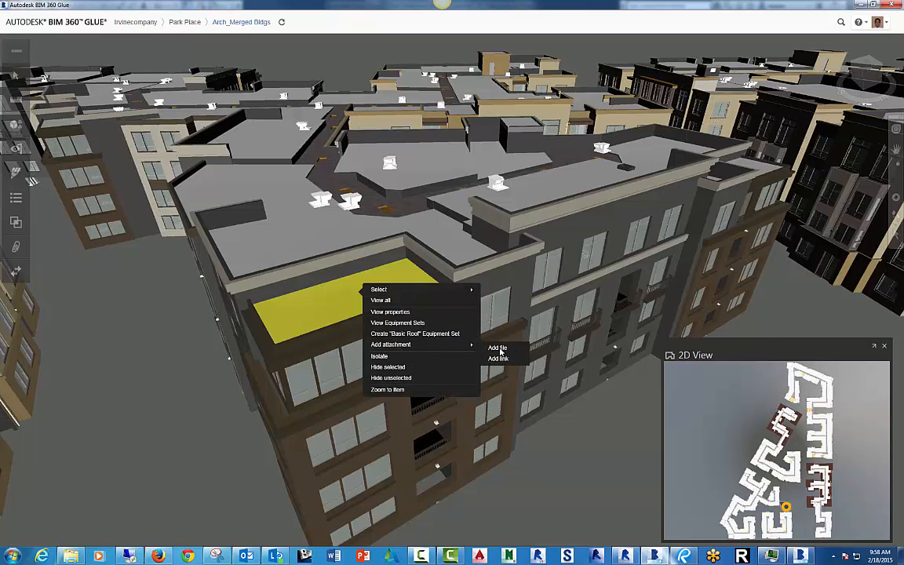
{"action": "left_click", "coordinate": [497, 348]}
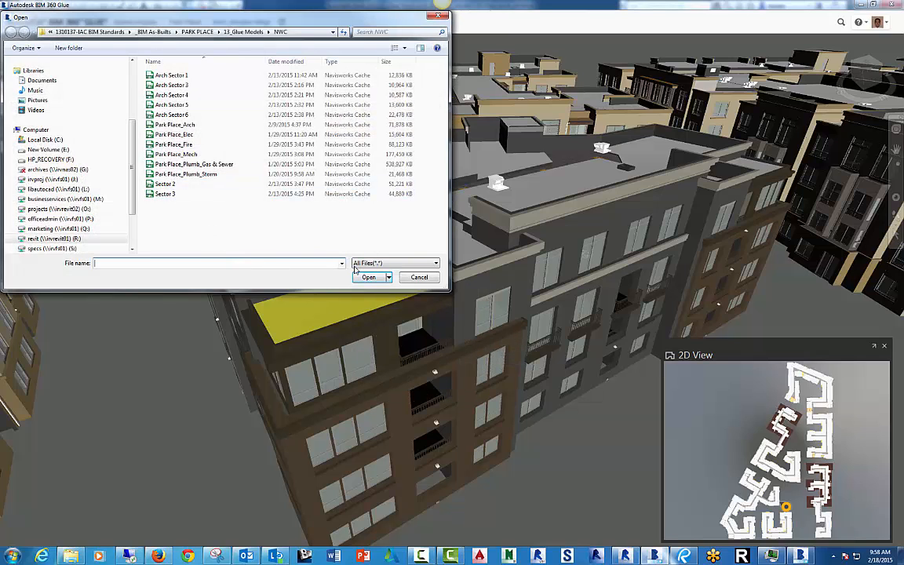
{"action": "left_click", "coordinate": [416, 279]}
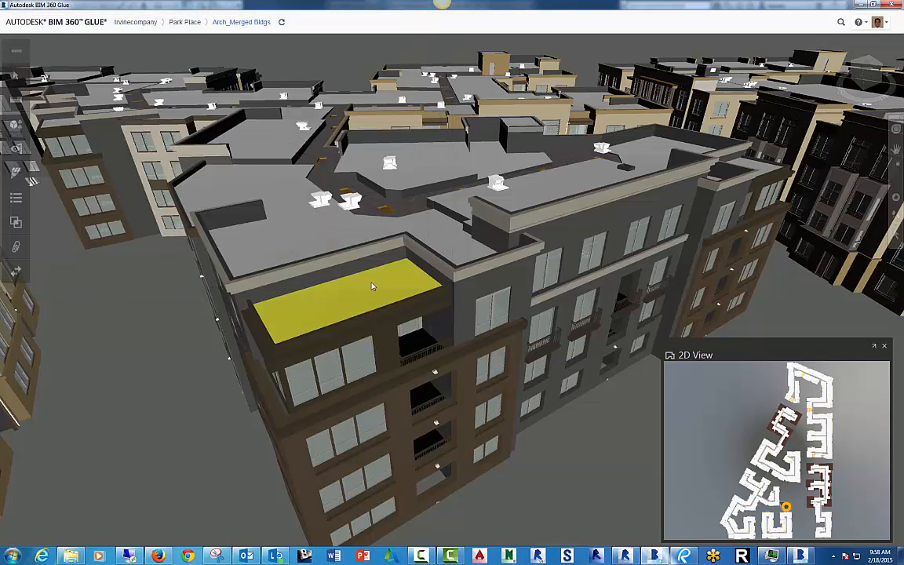
{"action": "left_click", "coordinate": [16, 246]}
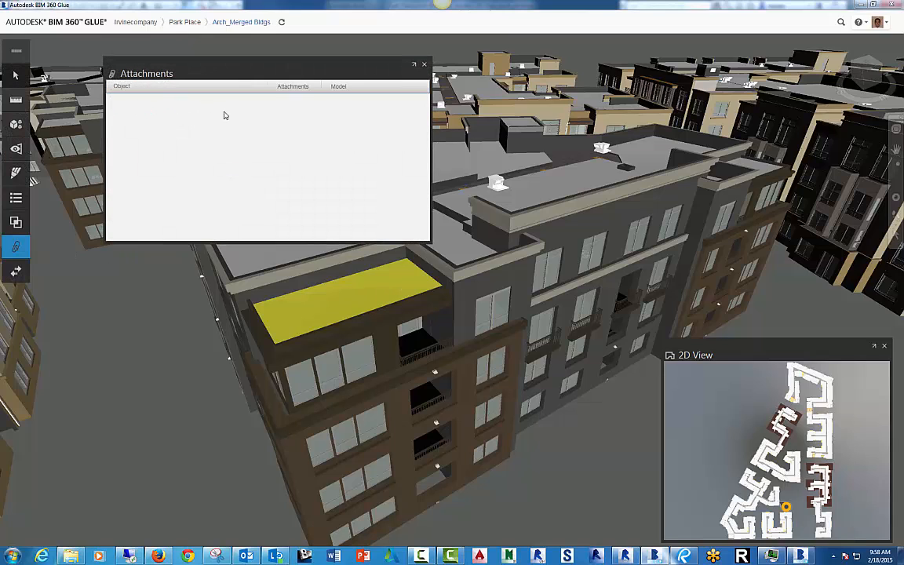
{"action": "left_click", "coordinate": [424, 64]}
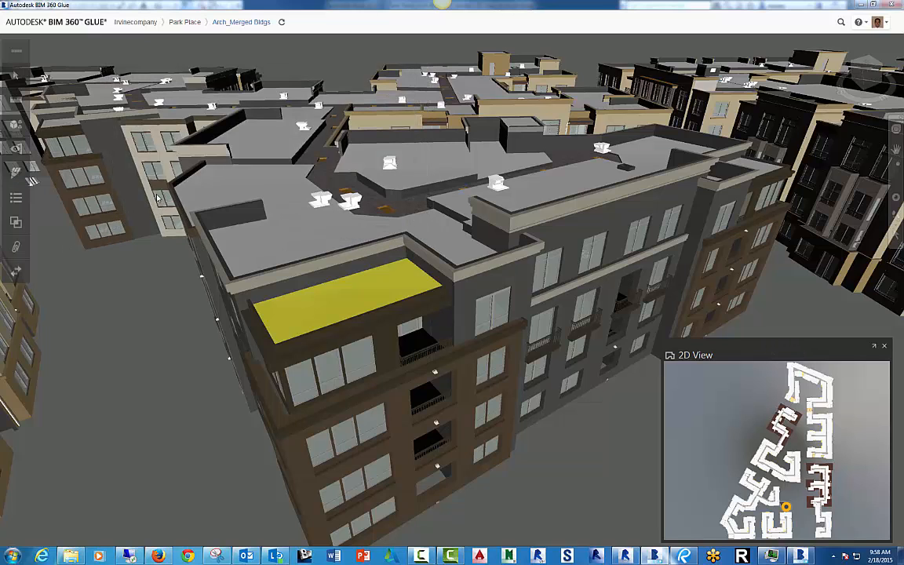
Open the viewer's options with the whole site in view and display the General settings.
{"action": "scroll", "coordinate": [259, 144], "scroll_direction": "down", "scroll_amount": 10}
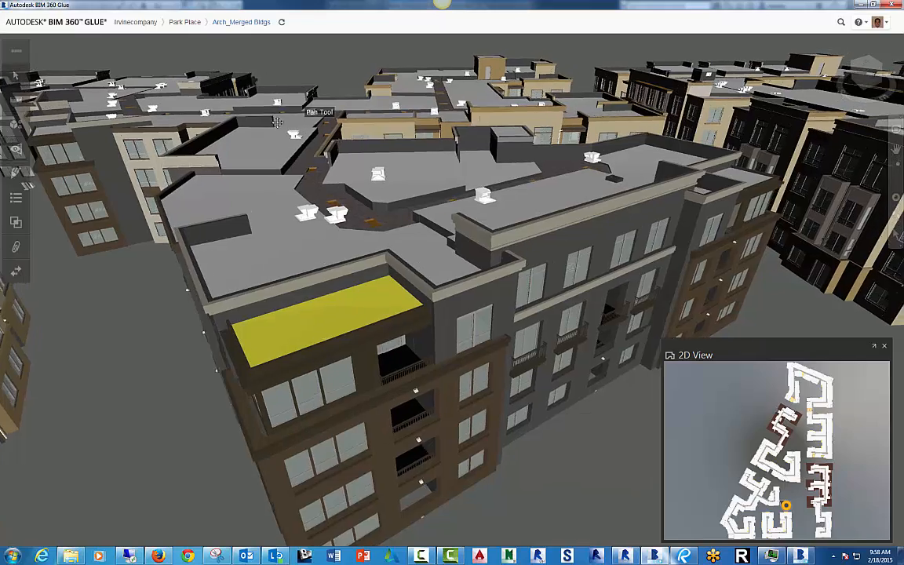
{"action": "scroll", "coordinate": [646, 131], "scroll_direction": "down", "scroll_amount": 3}
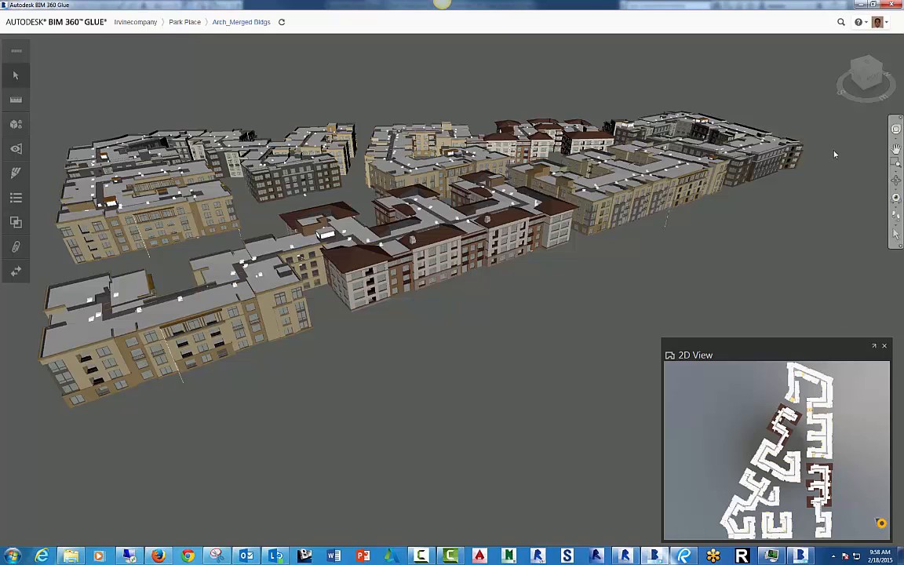
{"action": "left_click", "coordinate": [884, 23]}
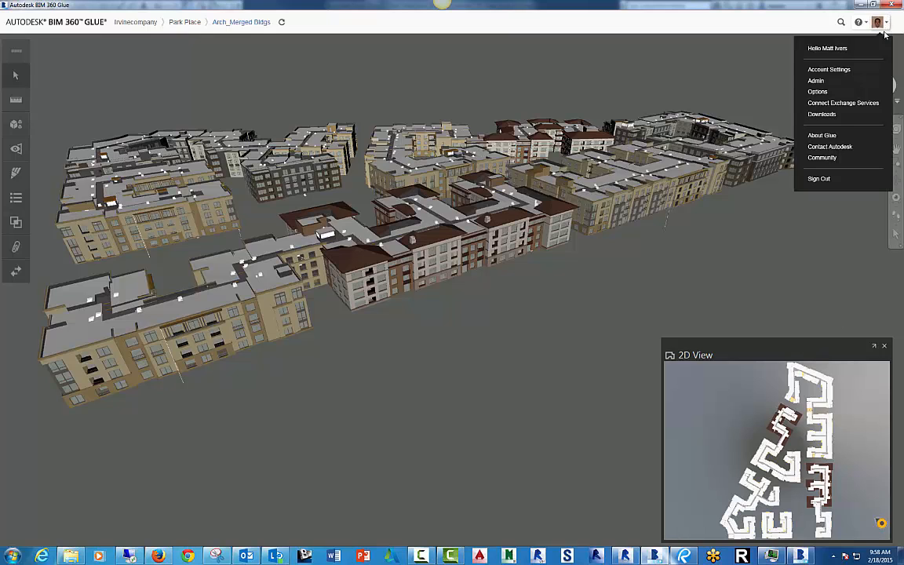
{"action": "left_click", "coordinate": [817, 91]}
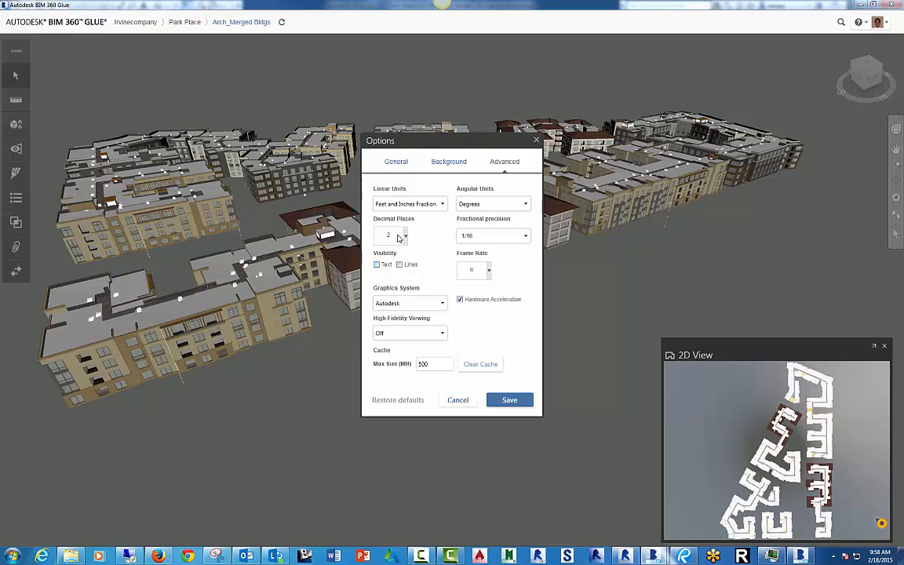
{"action": "left_click", "coordinate": [392, 162]}
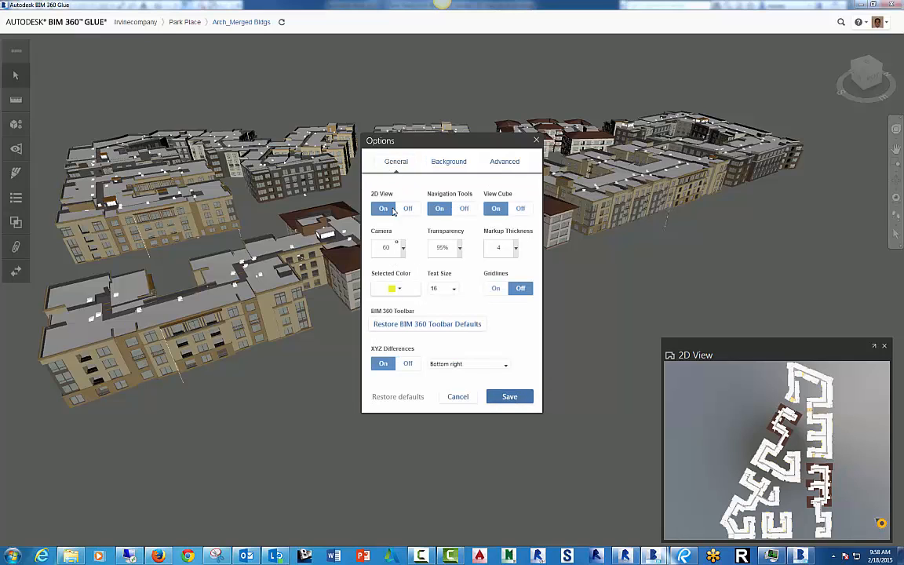
Try the 2D View, Gridlines, View Cube and Navigation Tools switches in the General options, returning each to its original setting.
{"action": "left_click", "coordinate": [408, 208]}
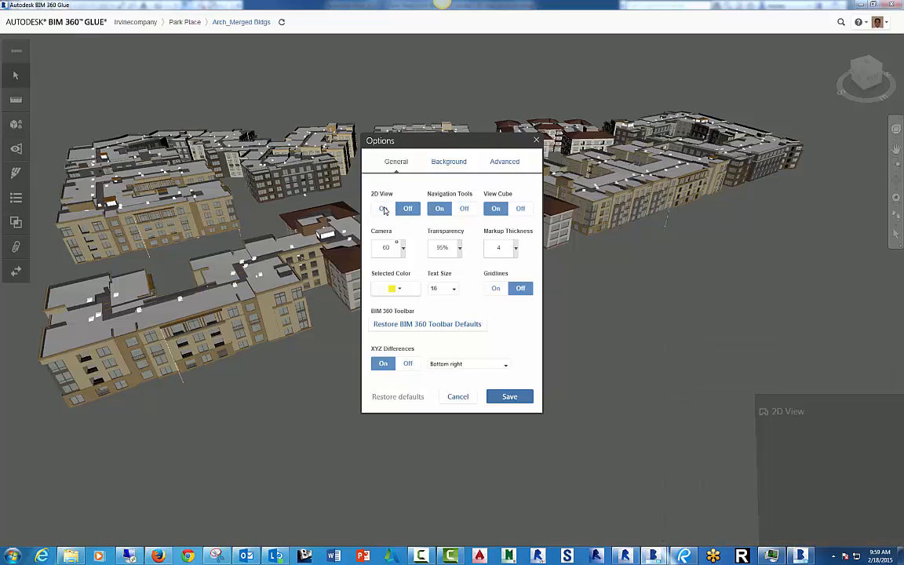
{"action": "left_click", "coordinate": [384, 209]}
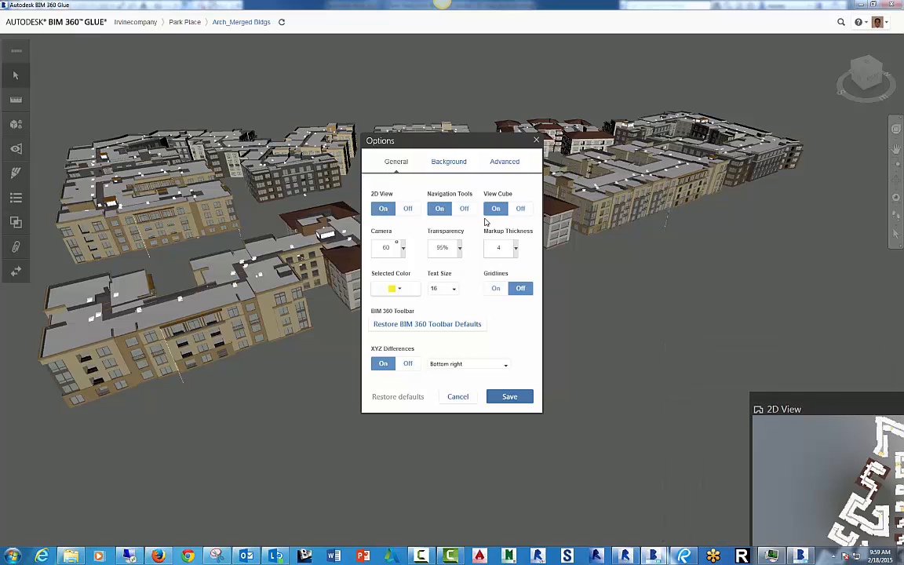
{"action": "left_click", "coordinate": [497, 289]}
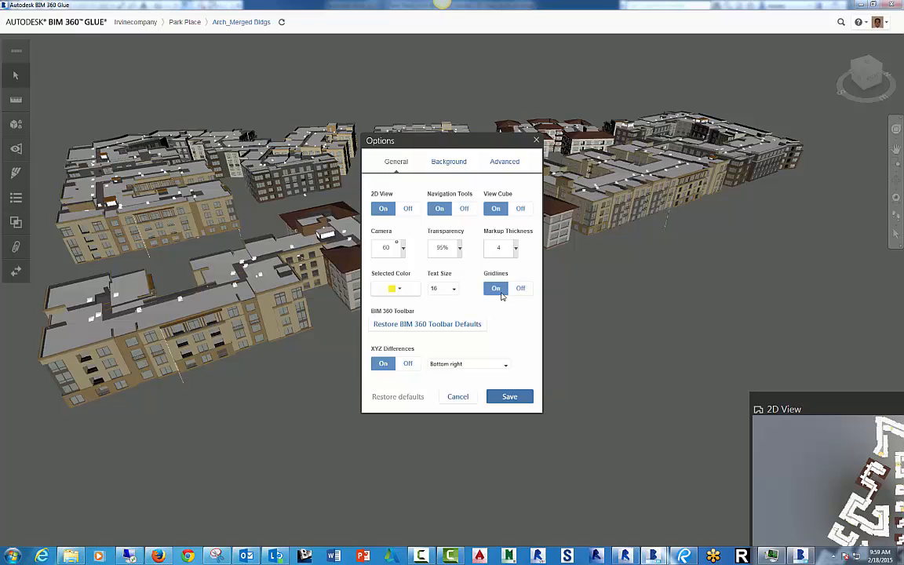
{"action": "left_click", "coordinate": [520, 288]}
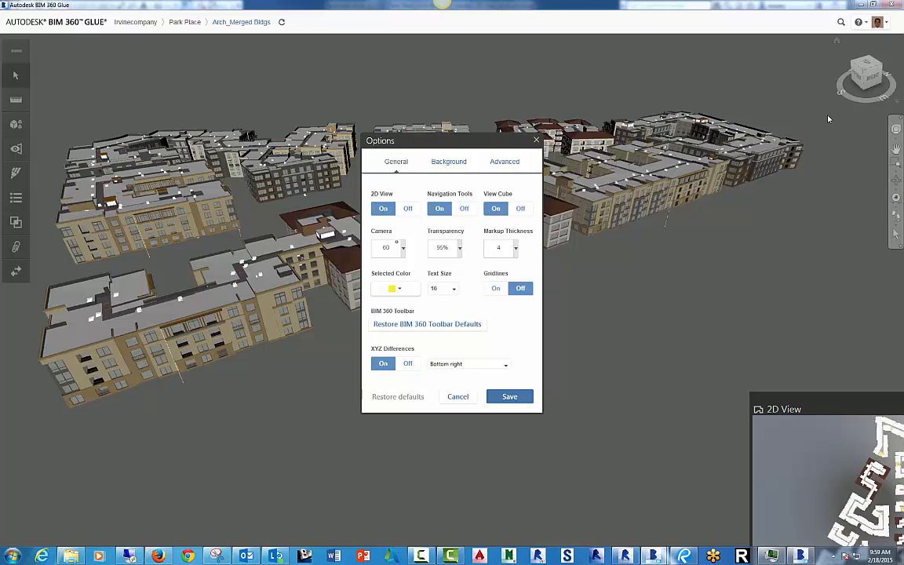
{"action": "left_click", "coordinate": [519, 209]}
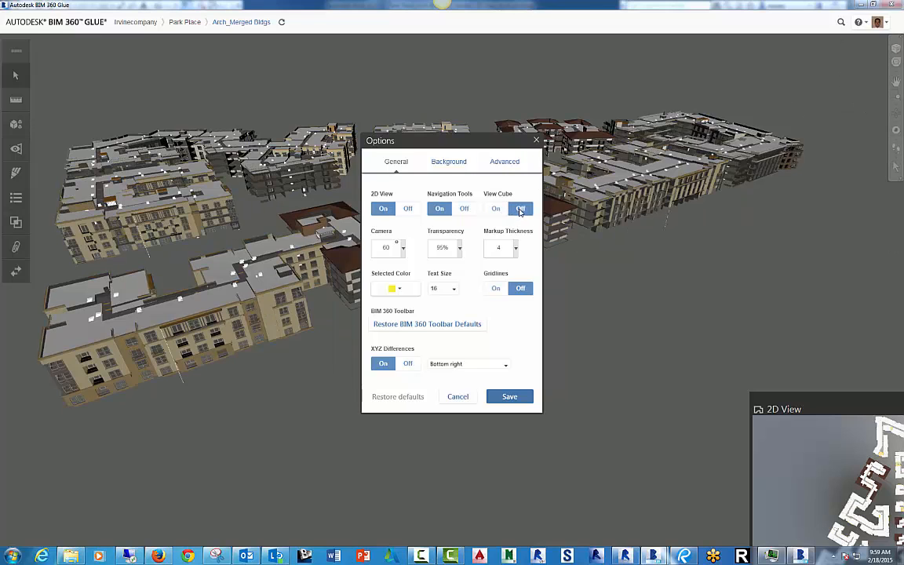
{"action": "left_click", "coordinate": [496, 208]}
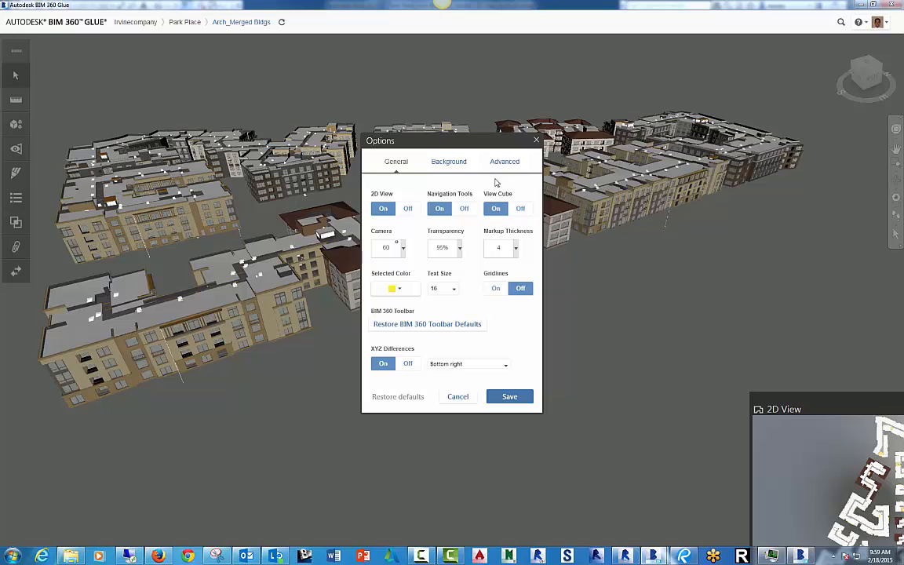
{"action": "left_click", "coordinate": [464, 208]}
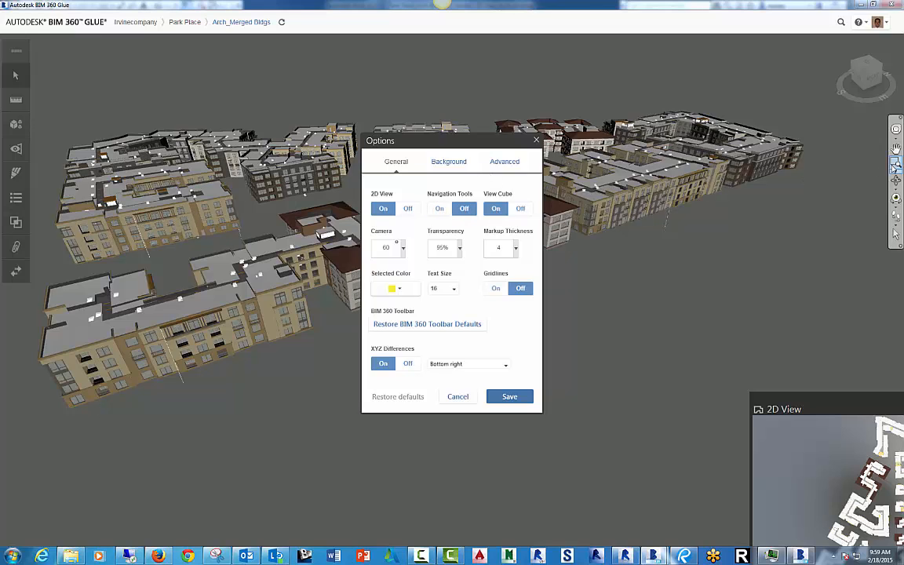
{"action": "left_click", "coordinate": [439, 209]}
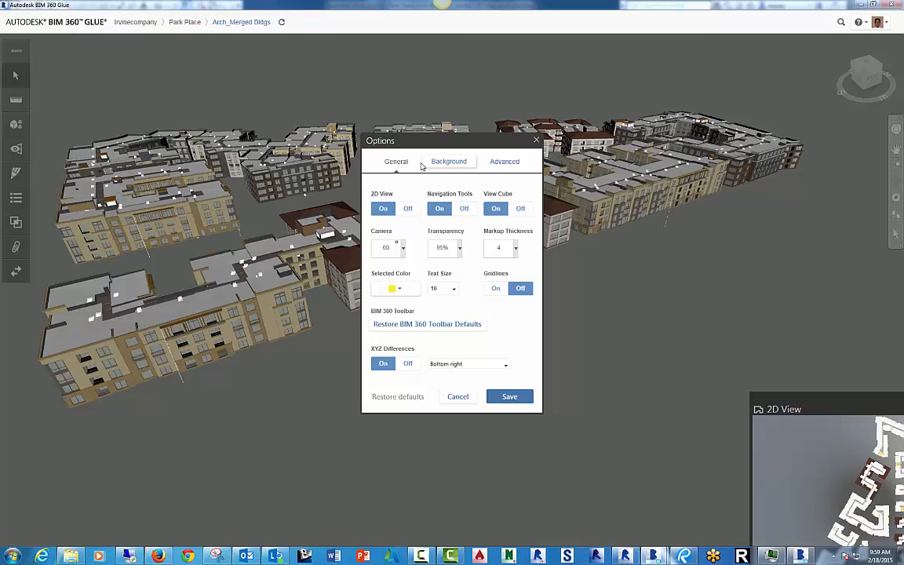
Review the Background and Advanced options and save the viewer options.
{"action": "left_click", "coordinate": [448, 161]}
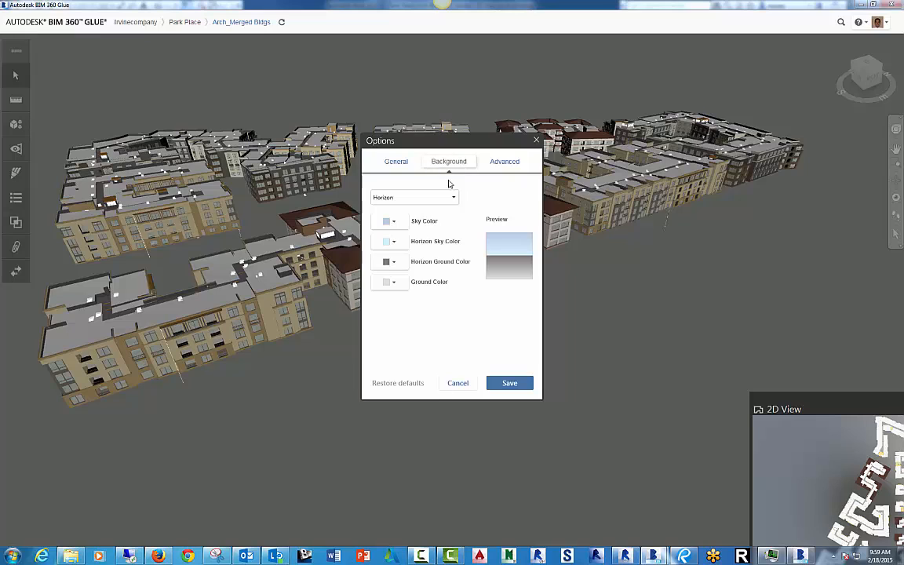
{"action": "left_click", "coordinate": [505, 161]}
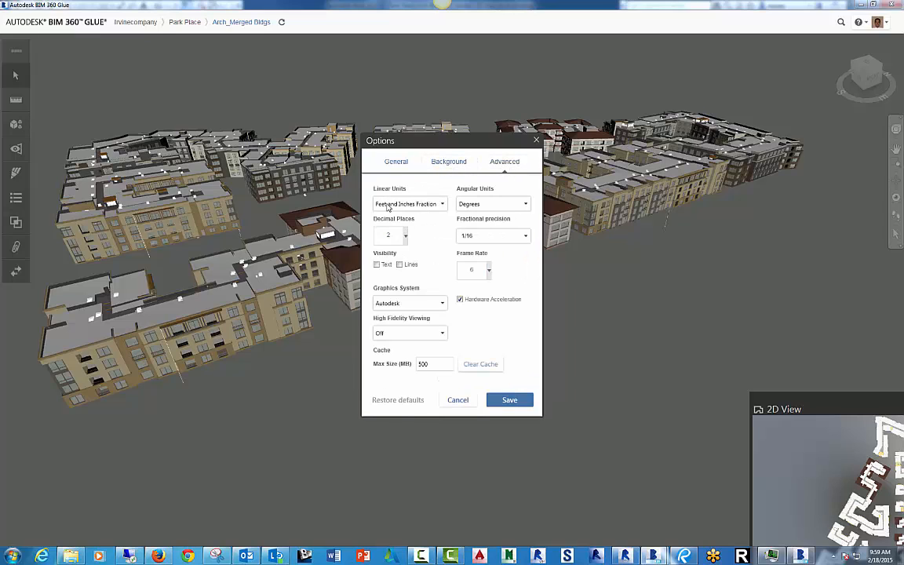
{"action": "left_click", "coordinate": [510, 400]}
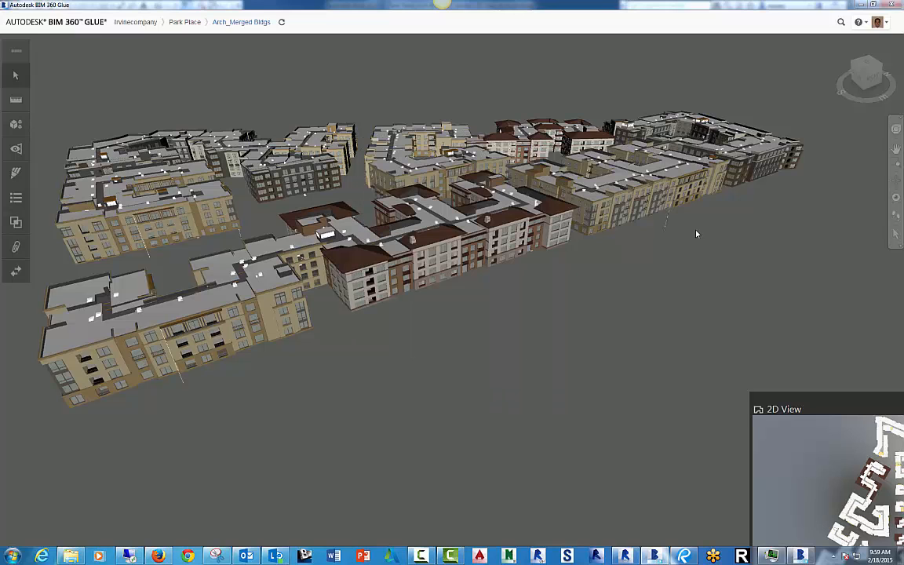
{"action": "middle_click_drag", "start_coordinate": [662, 281], "coordinate": [664, 305]}
{"action": "scroll", "coordinate": [546, 283], "scroll_direction": "down", "scroll_amount": 5}
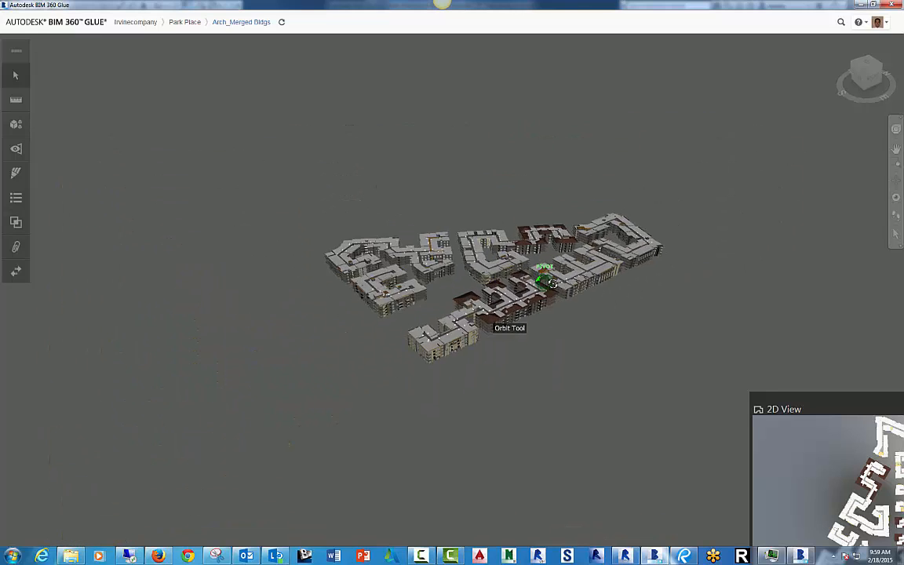